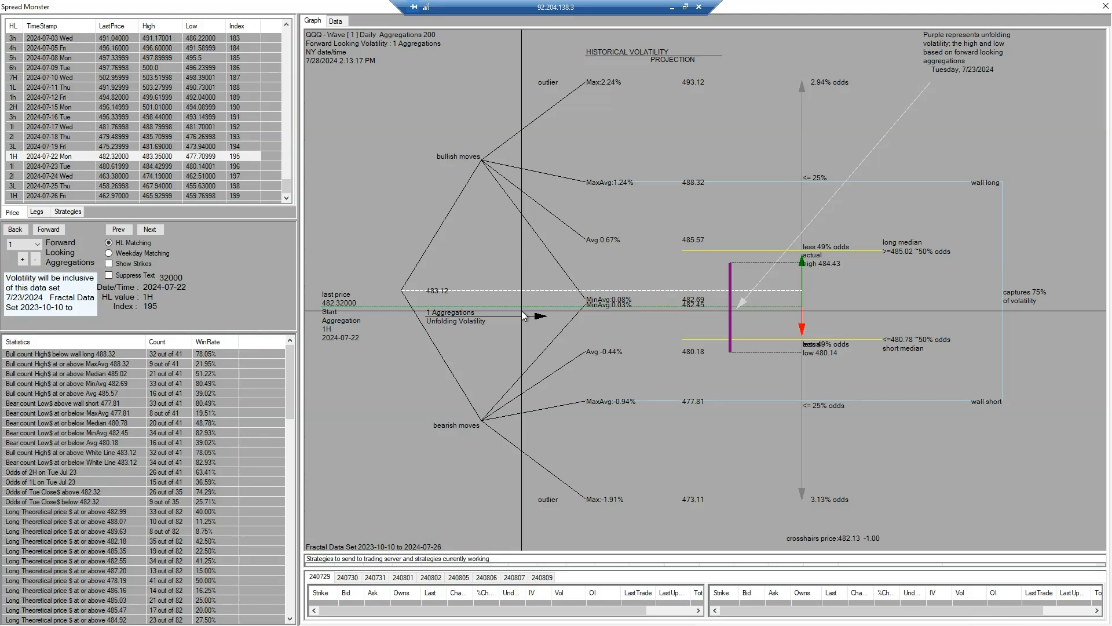
- Display the volatility graph for 2024-07-22 and set the forward looking aggregations to 10
right_click(524, 316)
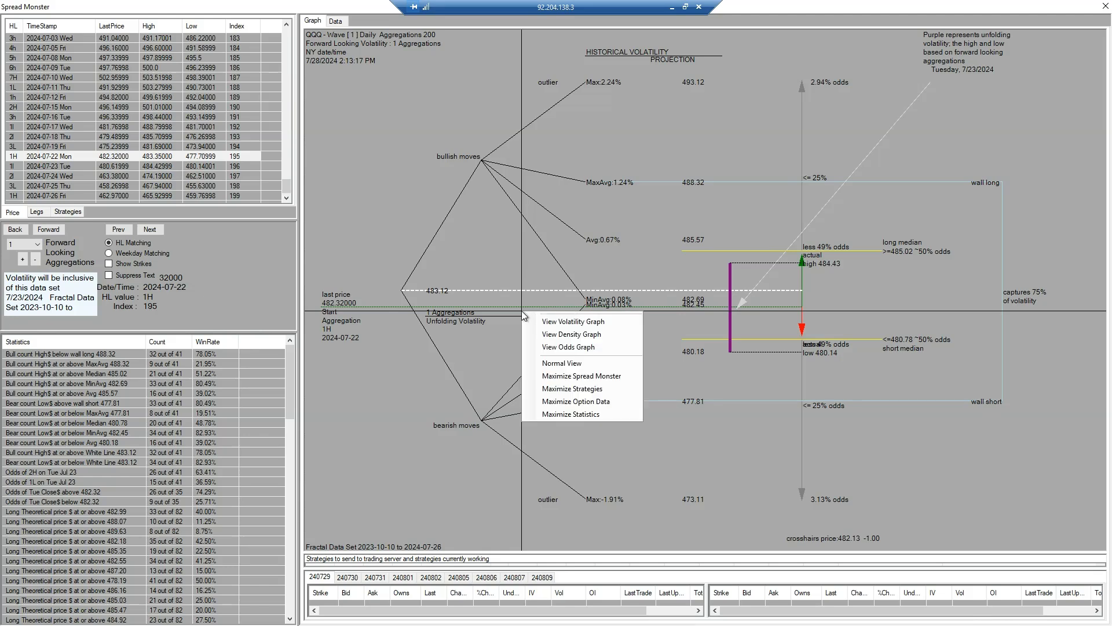
left_click(553, 322)
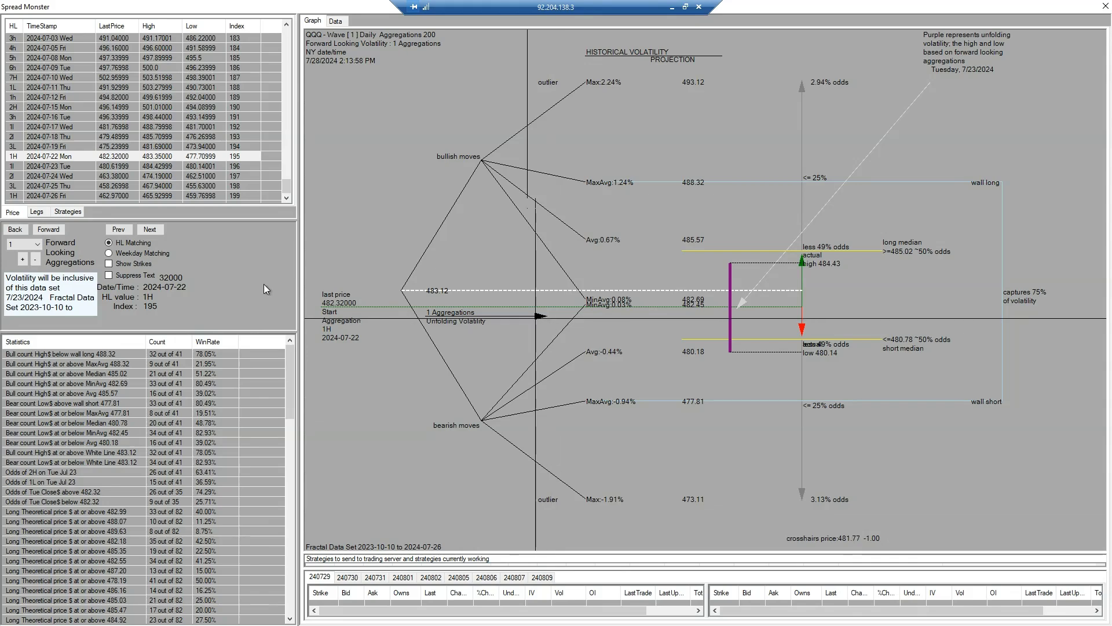
left_click(37, 248)
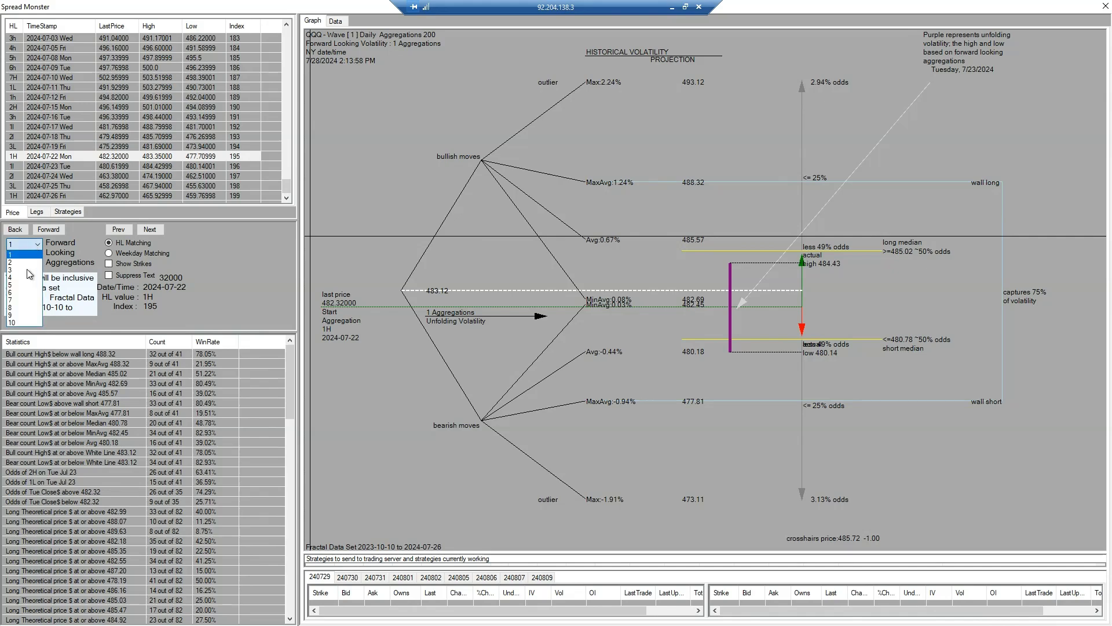
left_click(23, 323)
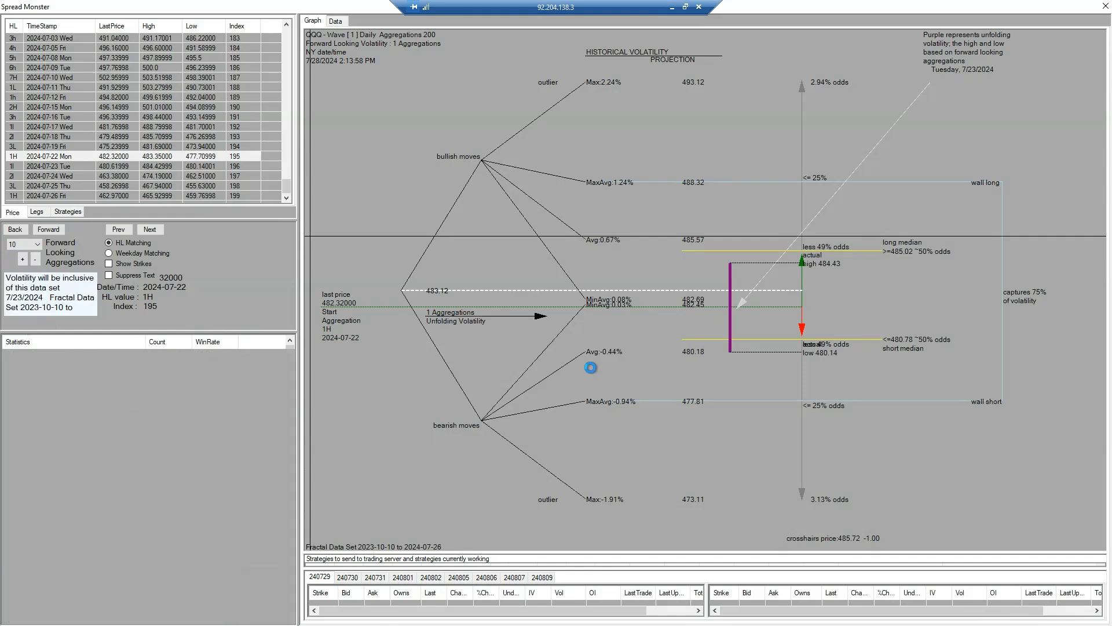
- View the density graph for 10 forward looking aggregations and return to the volatility graph
right_click(500, 350)
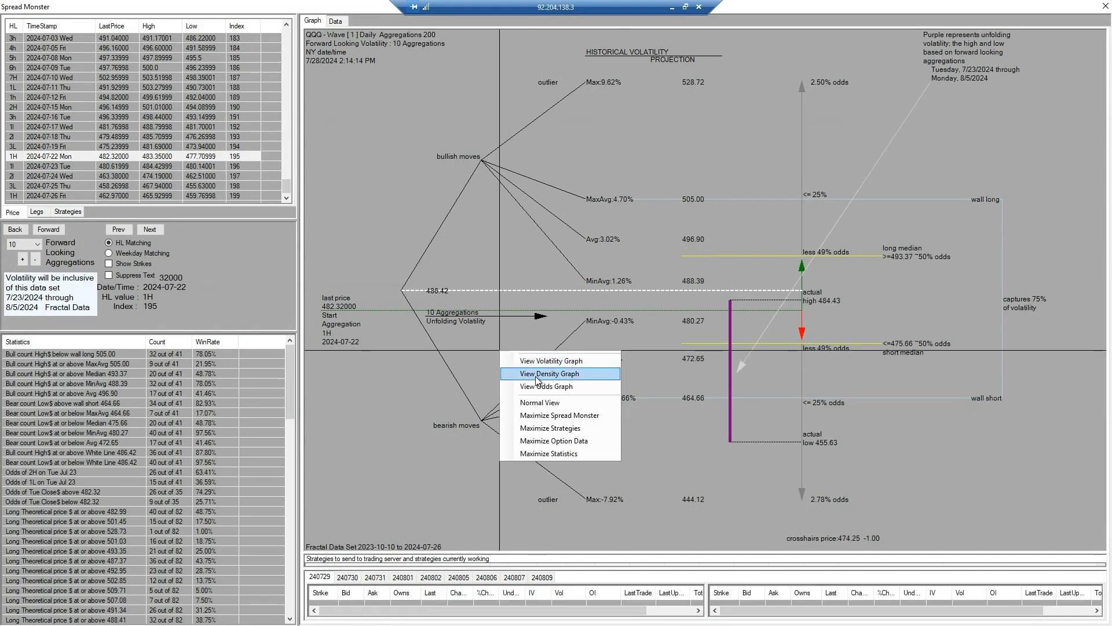
left_click(537, 380)
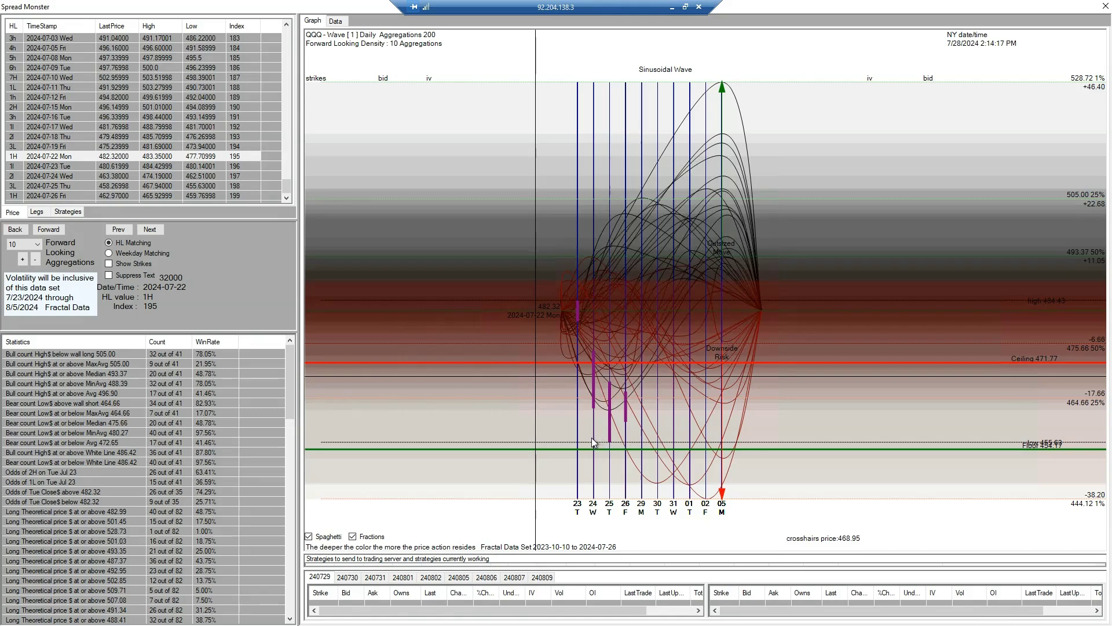
right_click(622, 450)
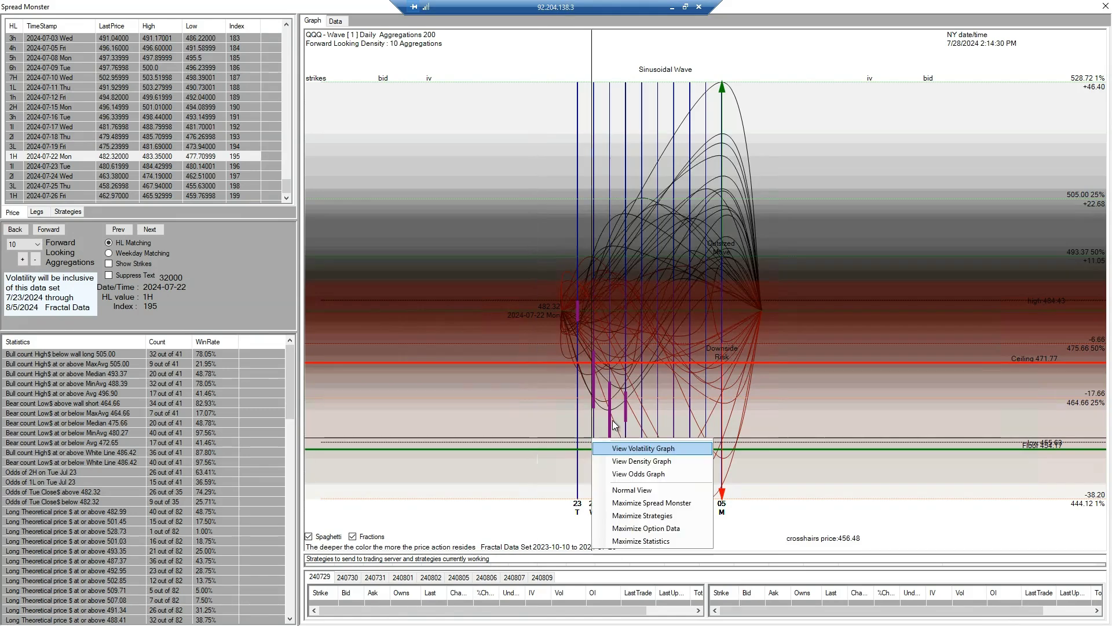
left_click(629, 449)
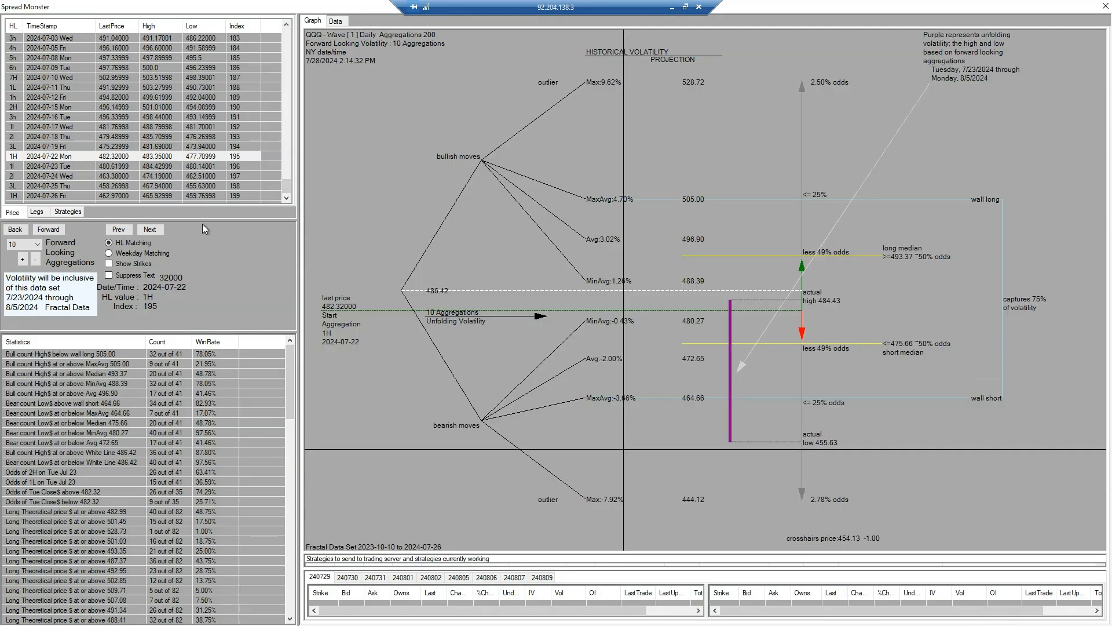
- Set the forward looking aggregations to 1 and compare the volatility projections of 2024-07-18 and 2024-07-22, ending on 2024-07-22
left_click(36, 244)
left_click(24, 256)
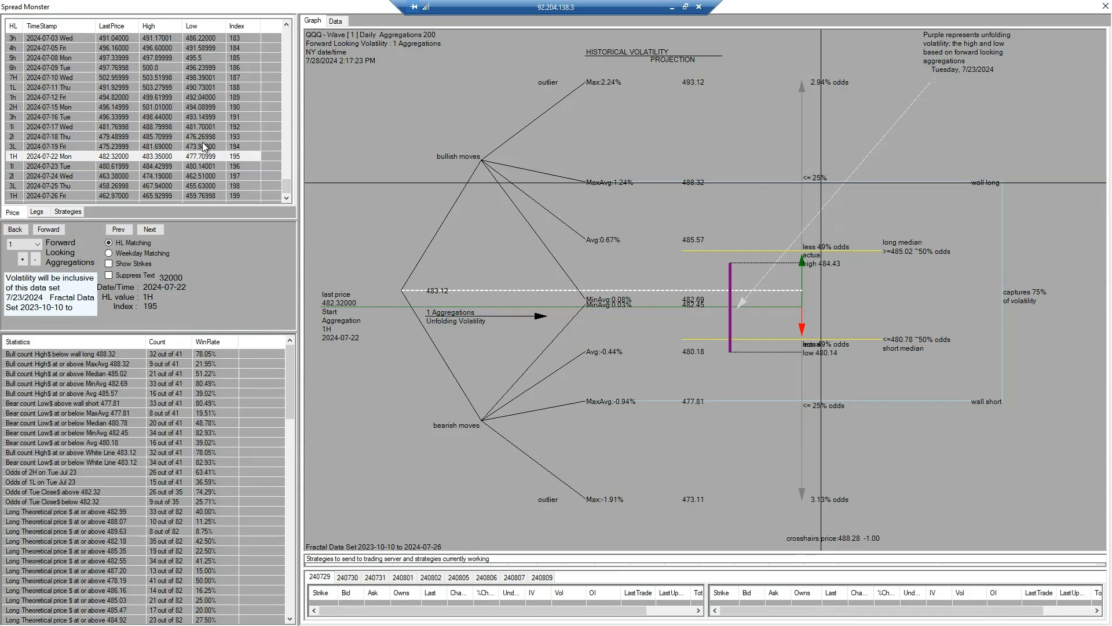
left_click(70, 139)
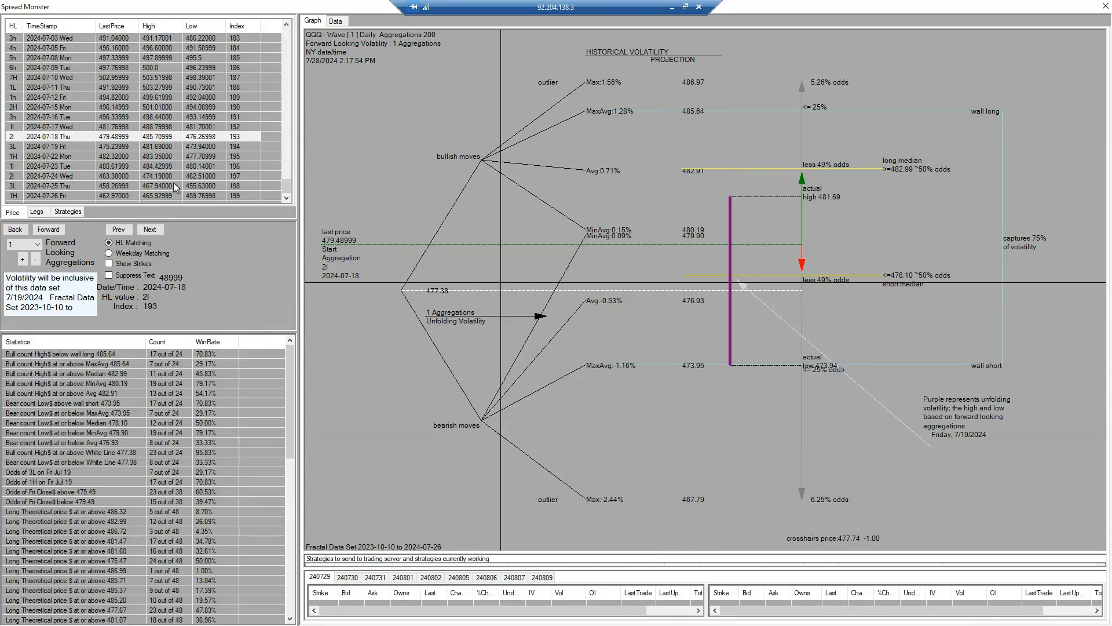
left_click(85, 159)
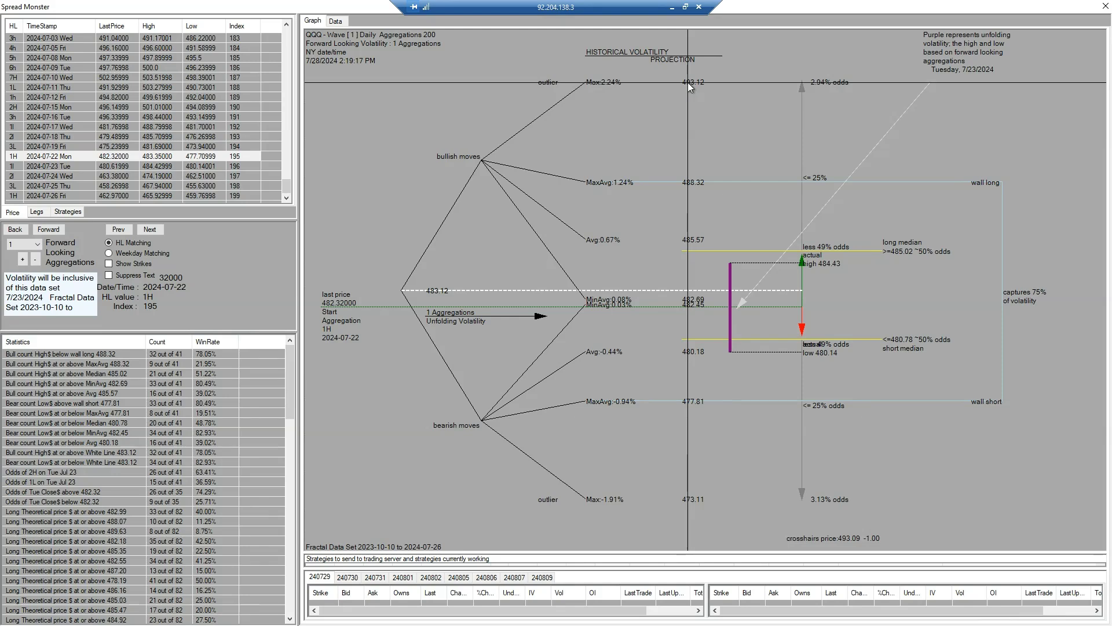
- Display the density graph for 2024-07-22 and check prices across its dark and light shaded bands with the crosshairs
right_click(666, 105)
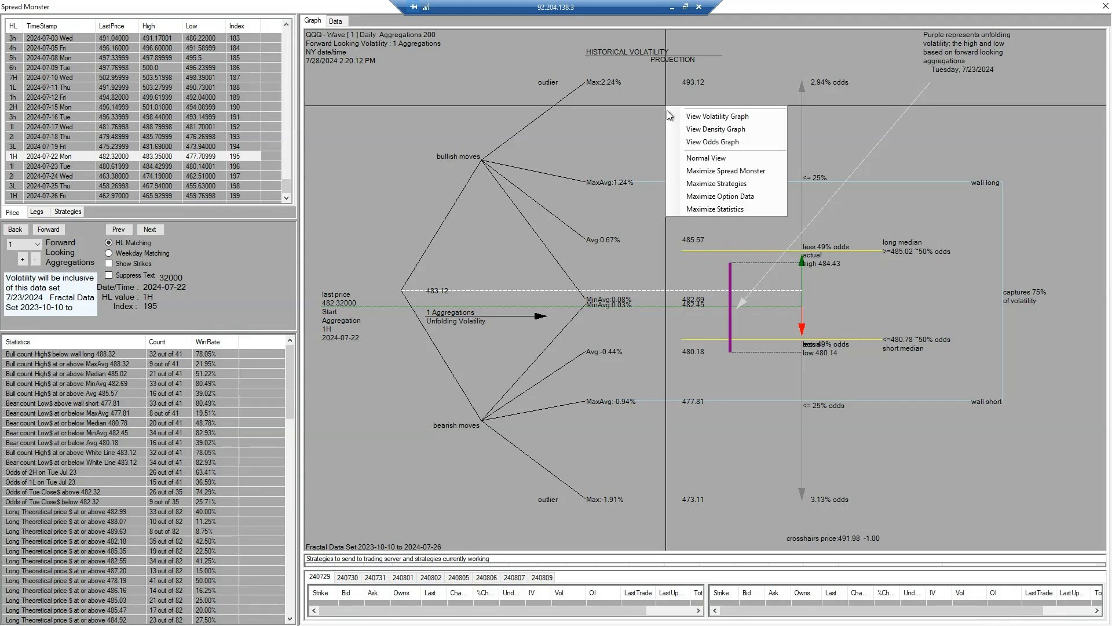
left_click(698, 130)
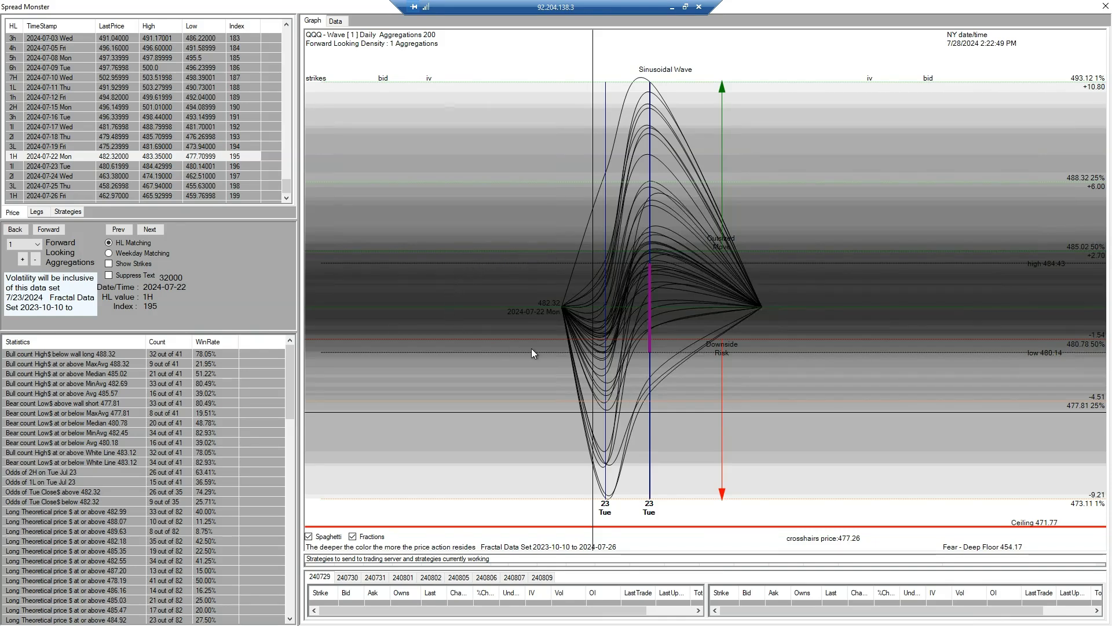
left_click(469, 242)
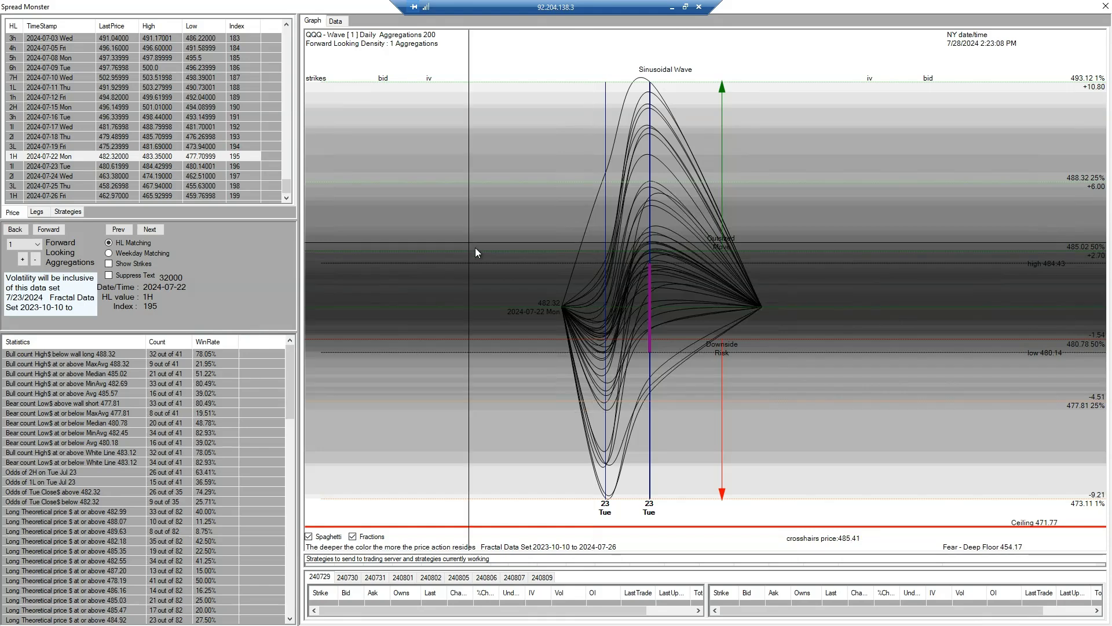
left_click(475, 248)
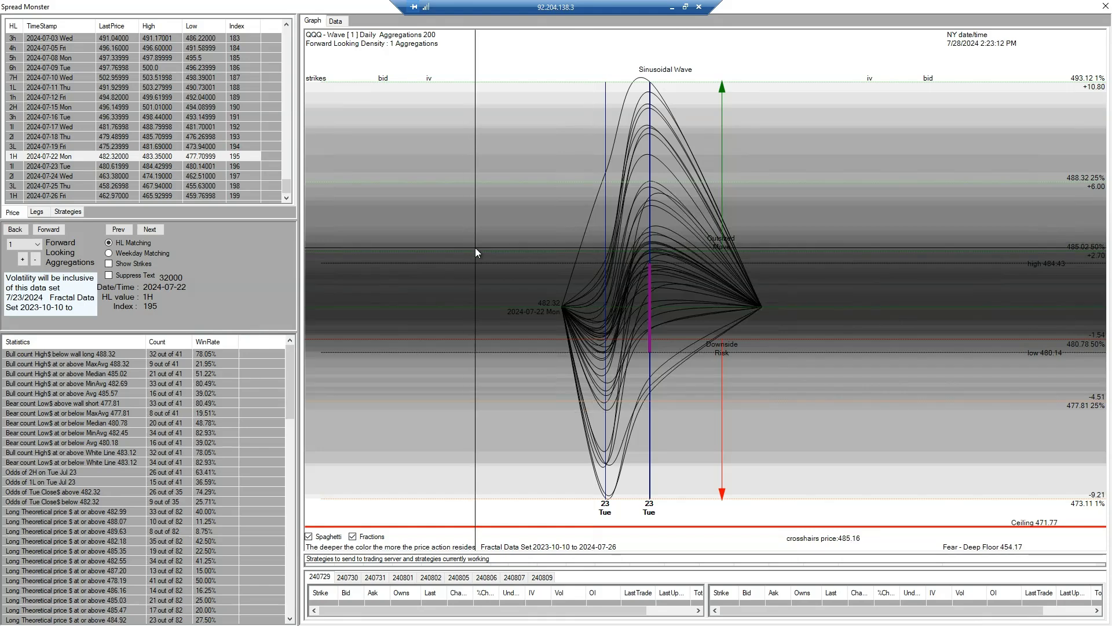
left_click(540, 251)
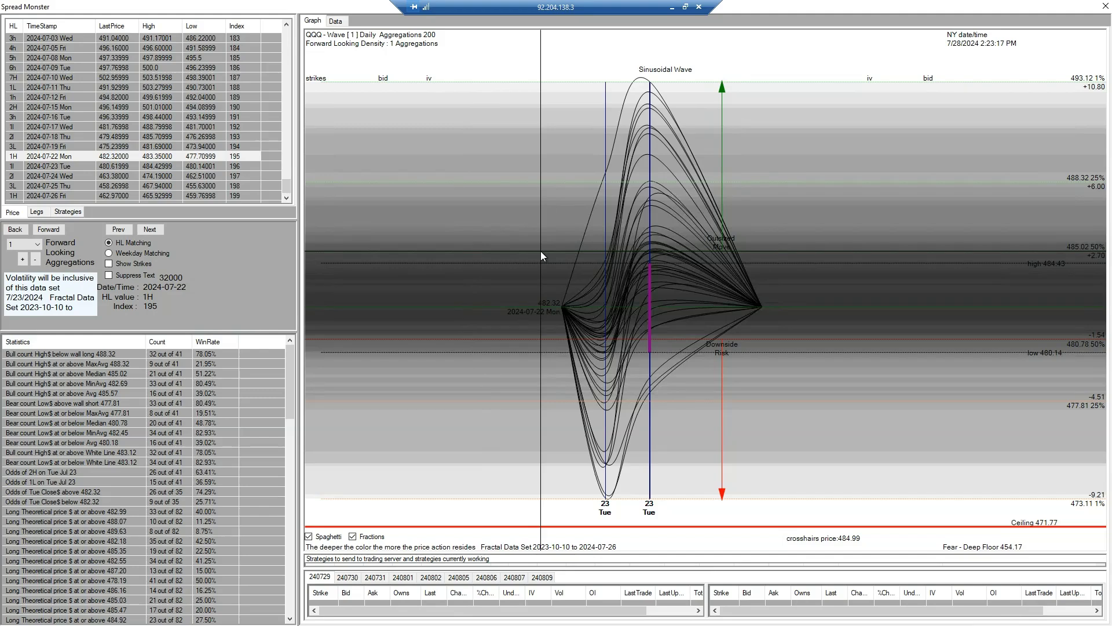
left_click(527, 172)
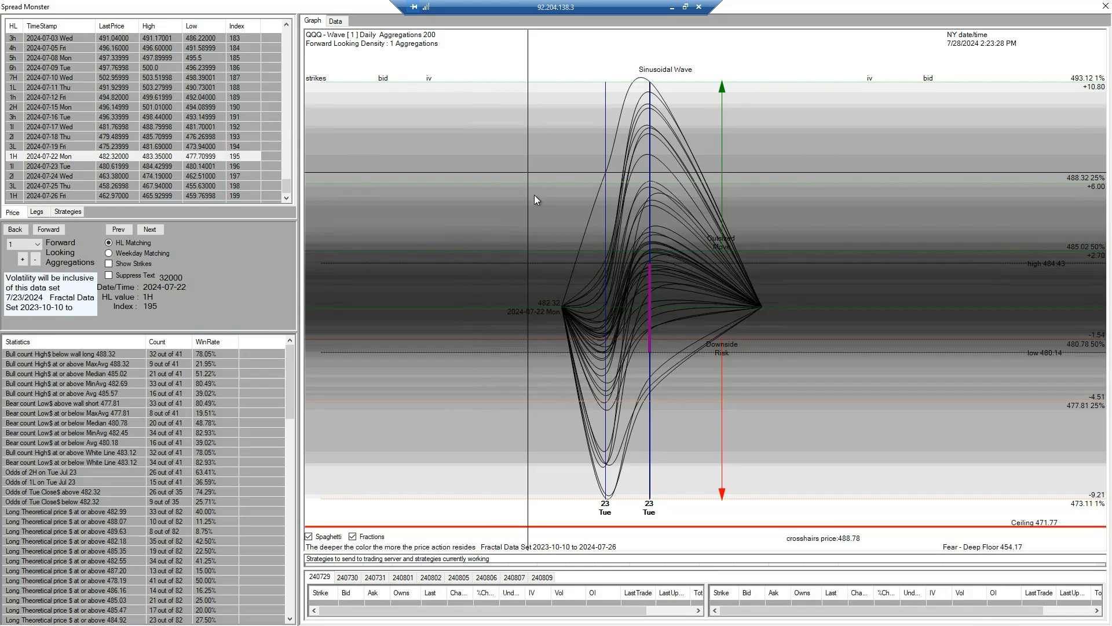
left_click(498, 363)
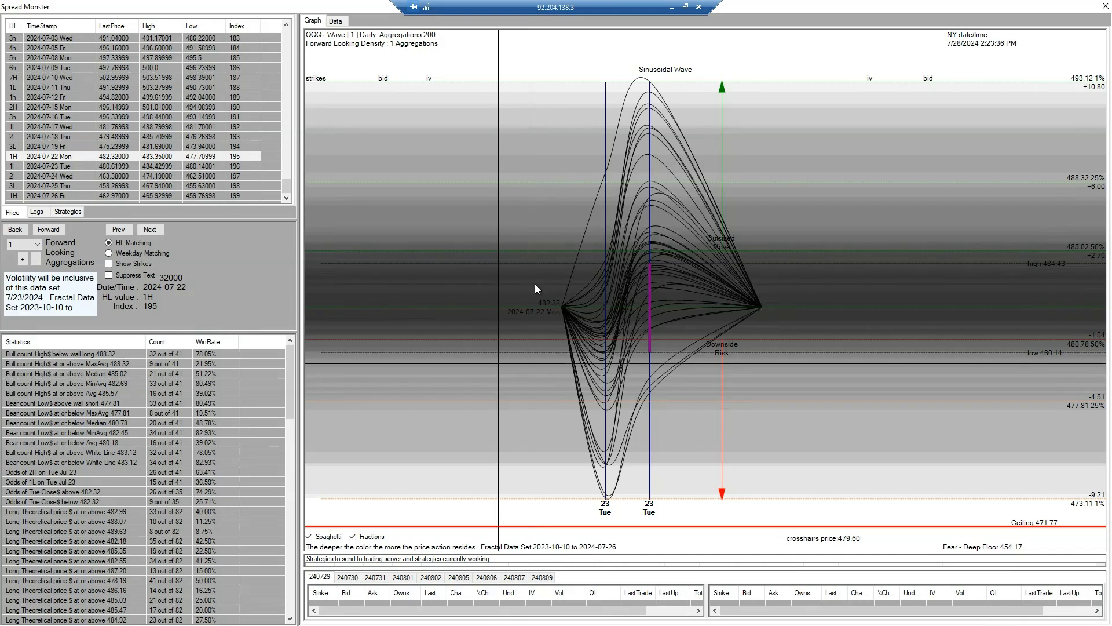
left_click(534, 258)
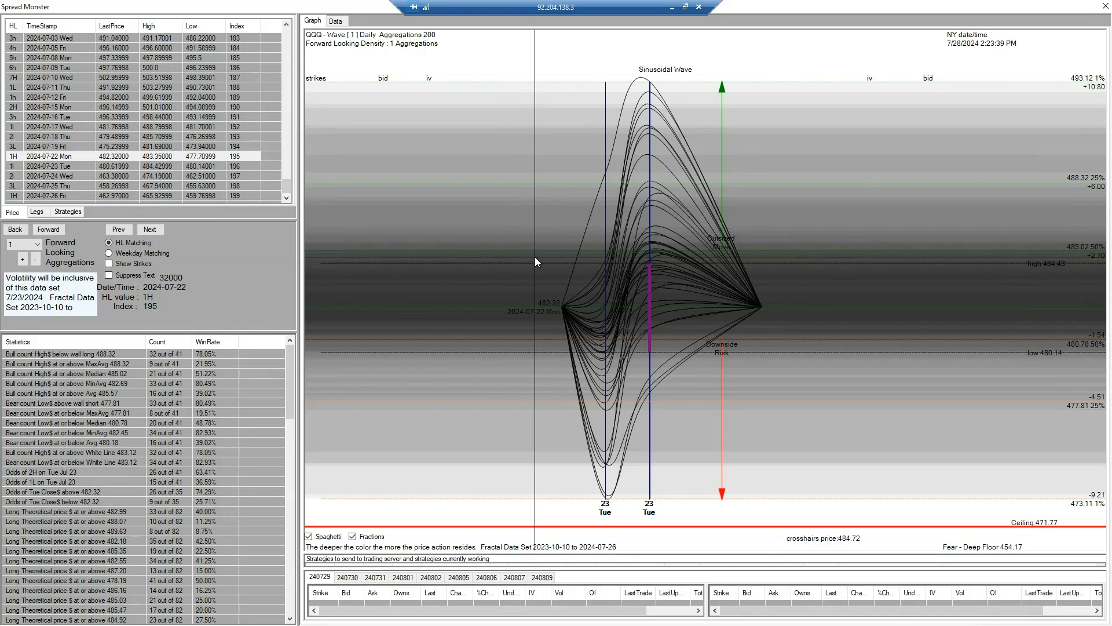
- Examine the prices of the downside median and the mid-level wave peaks along the Tuesday 23 line with the crosshairs
left_click(642, 337)
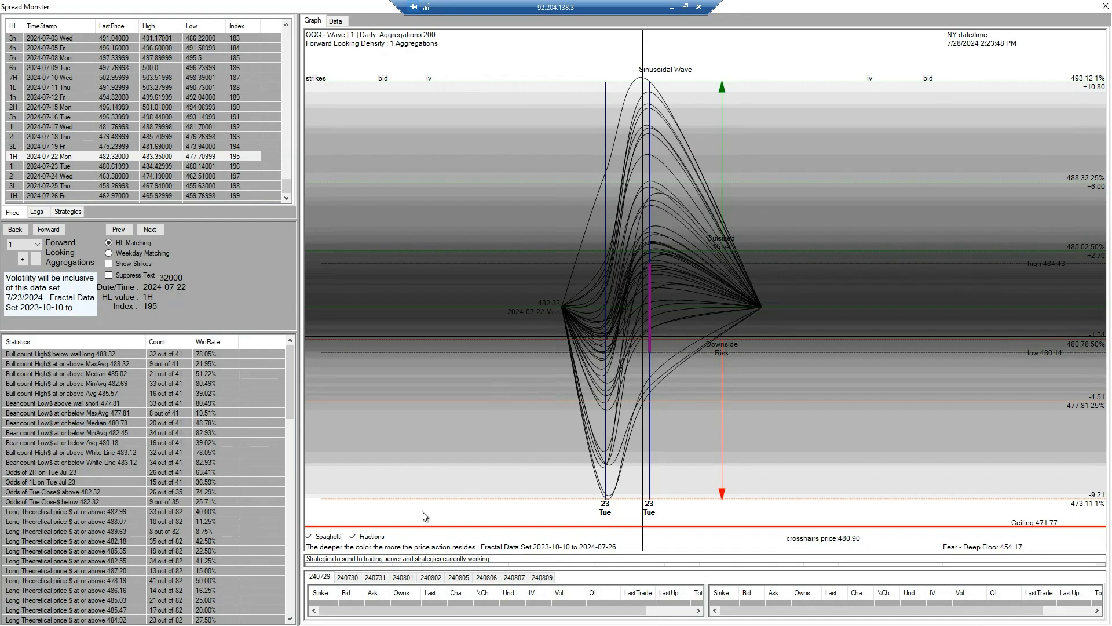
left_click(649, 232)
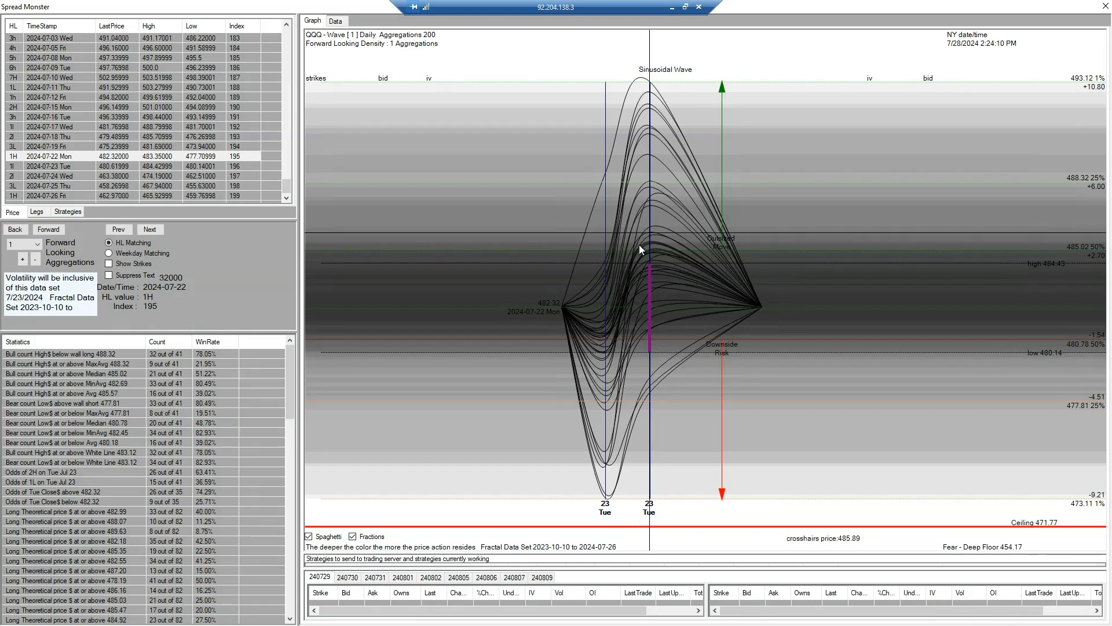
left_click(640, 245)
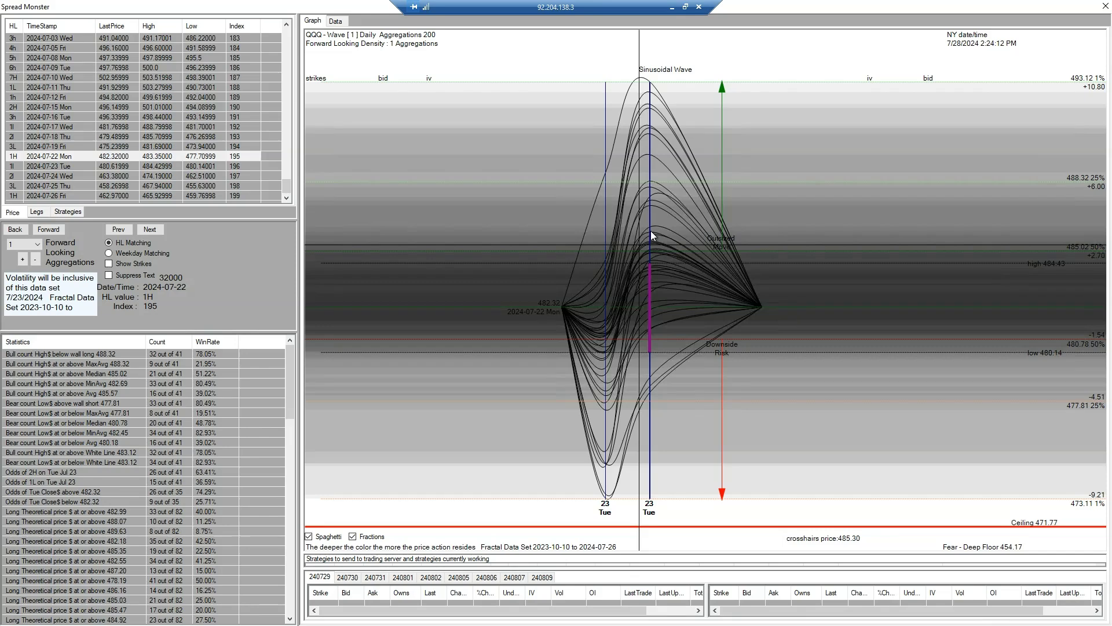
left_click(651, 231)
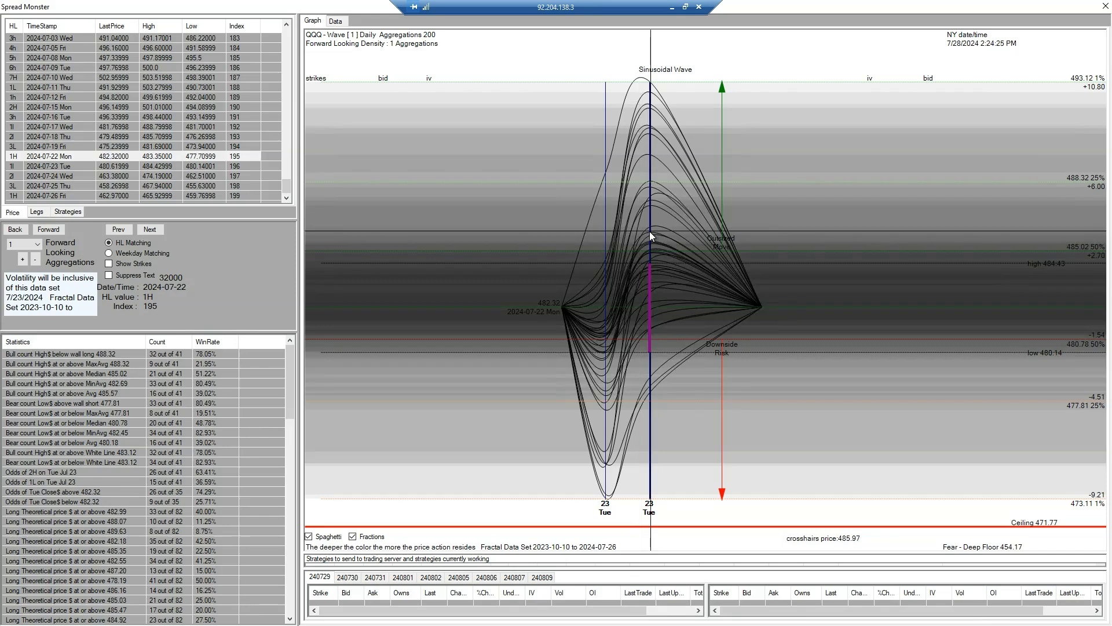
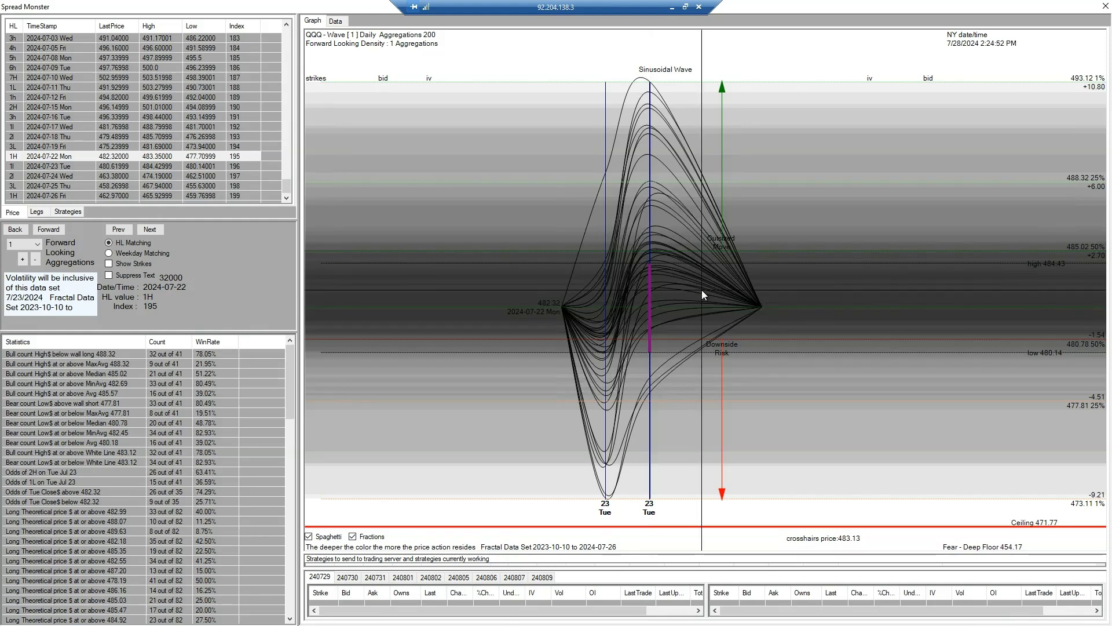
left_click(653, 231)
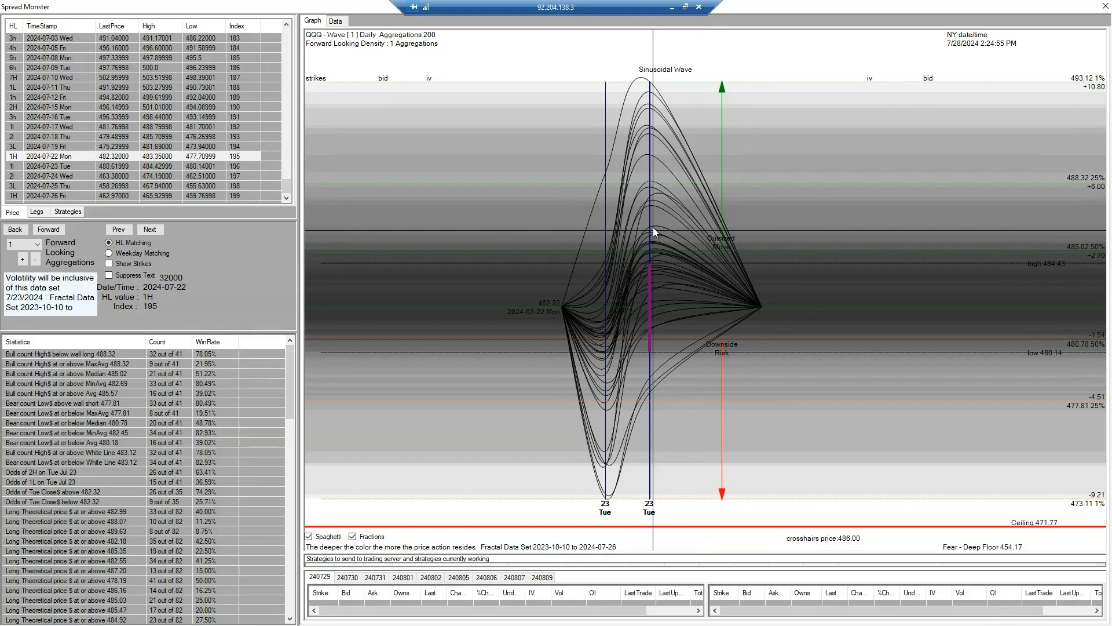
left_click(653, 228)
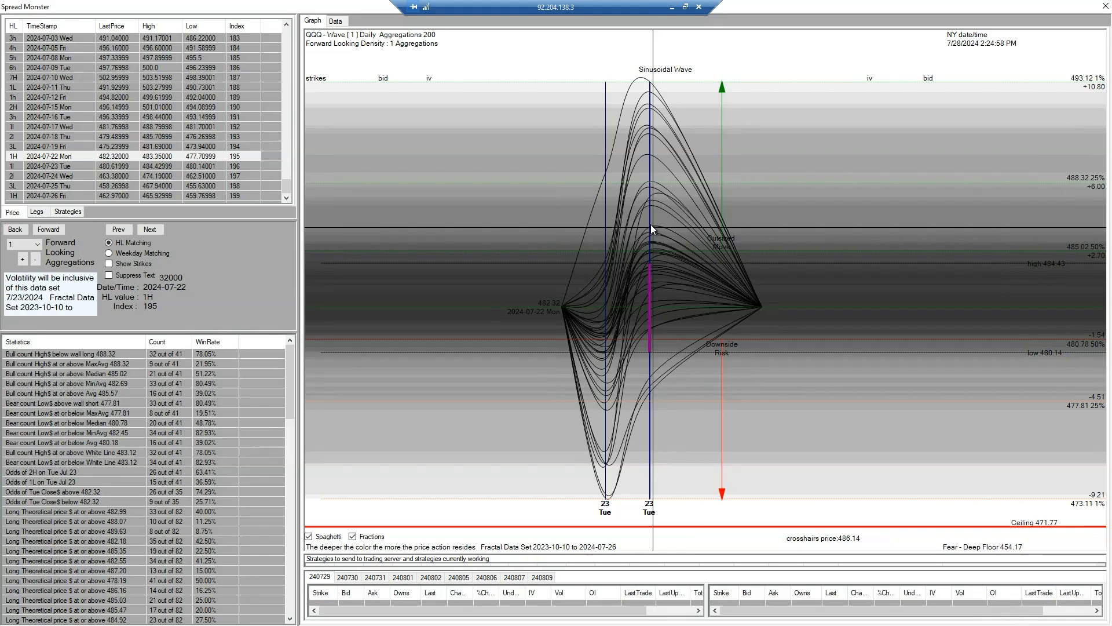
left_click(655, 228)
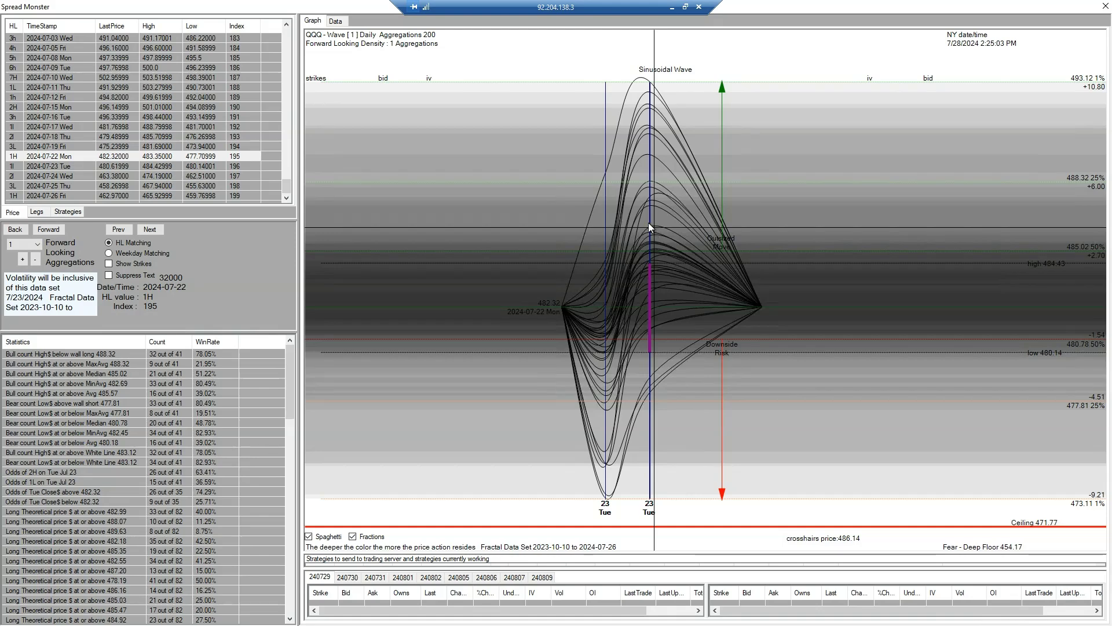
left_click(649, 223)
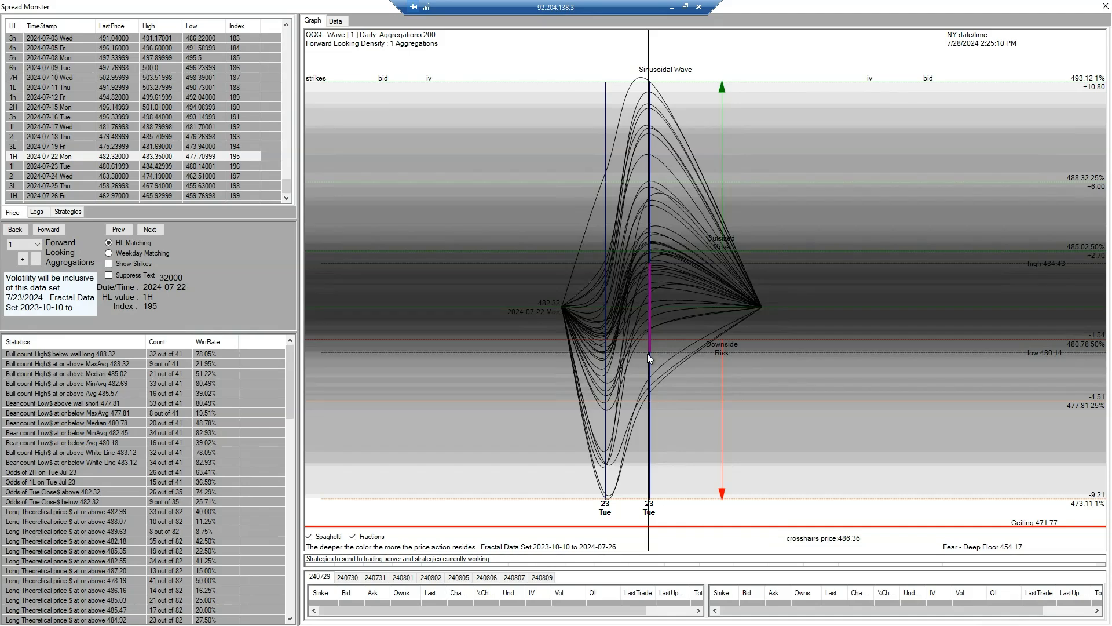
- Examine the upper cluster of wave peaks, the actual high and the starting price level near the Tuesday 23 line
left_click(645, 131)
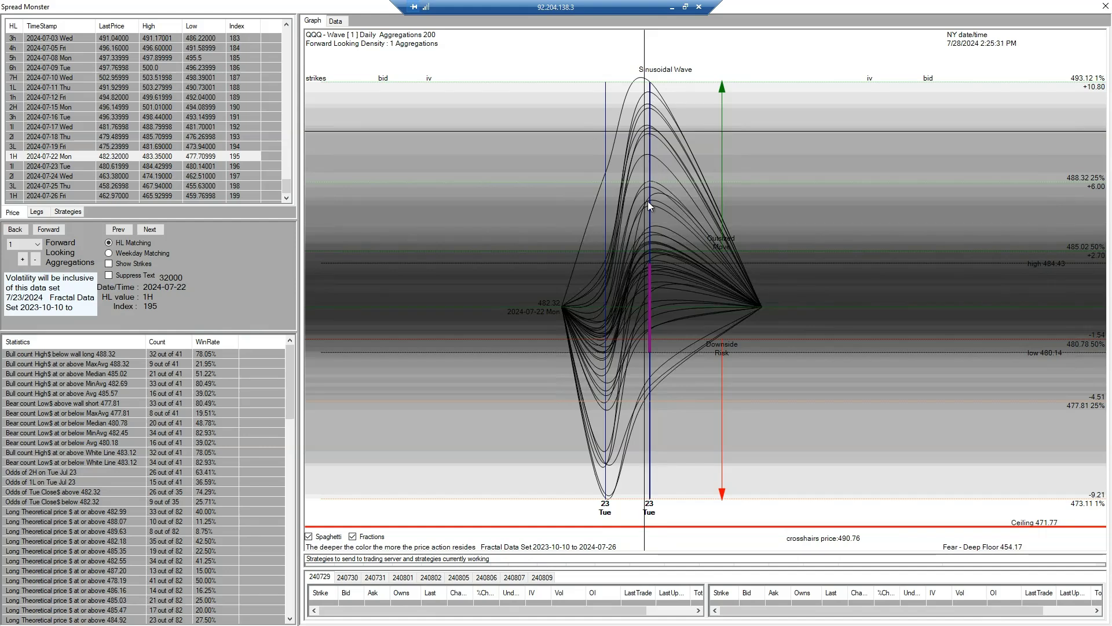
left_click(643, 126)
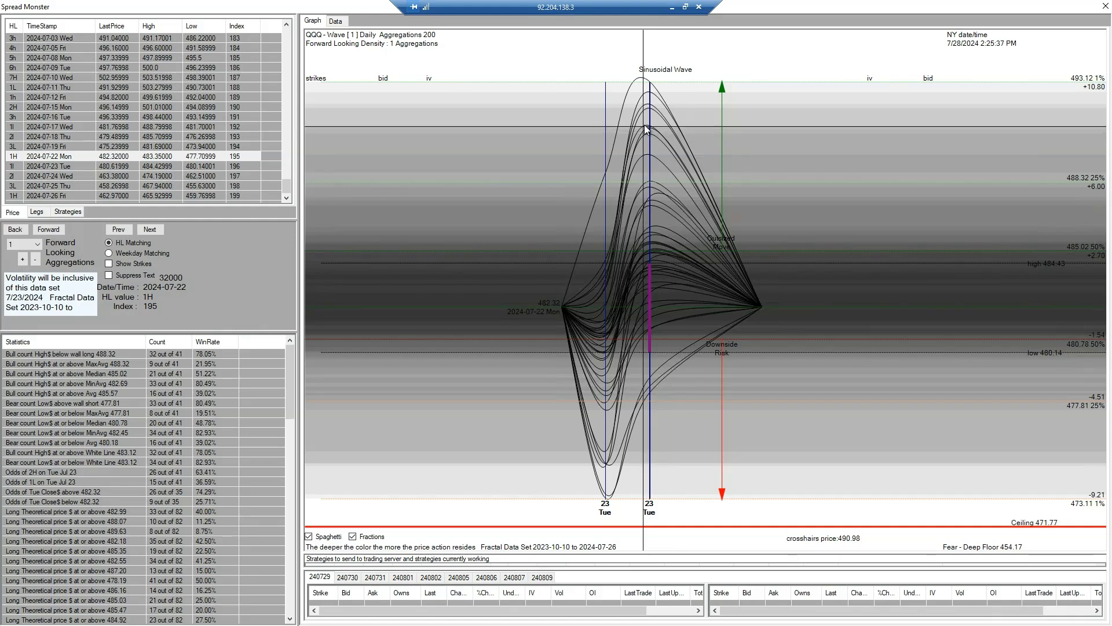
left_click(644, 125)
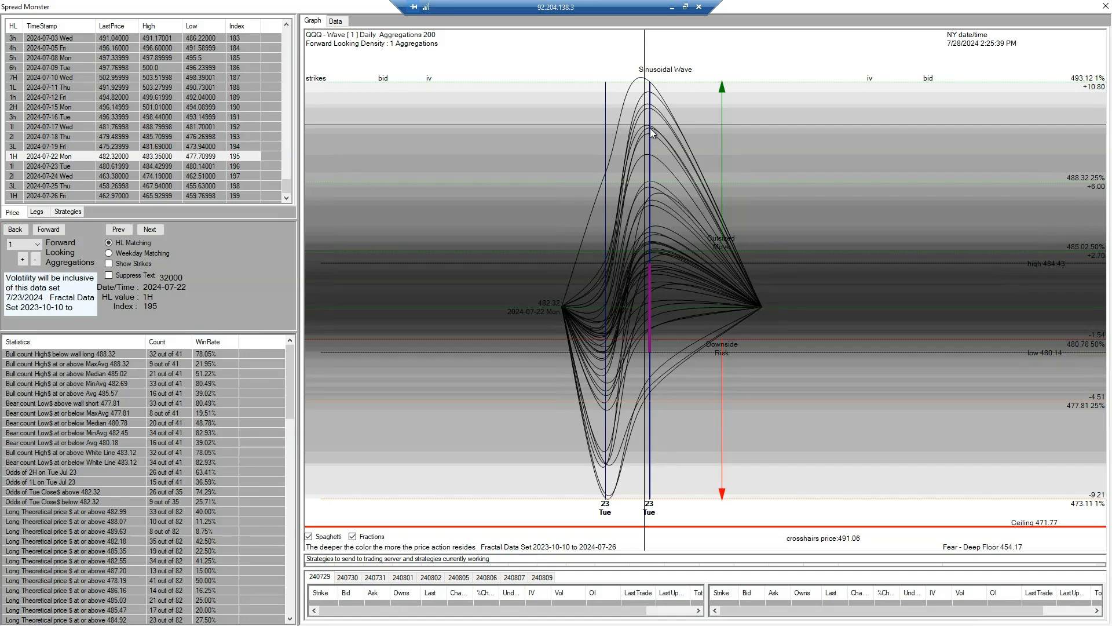
left_click(649, 126)
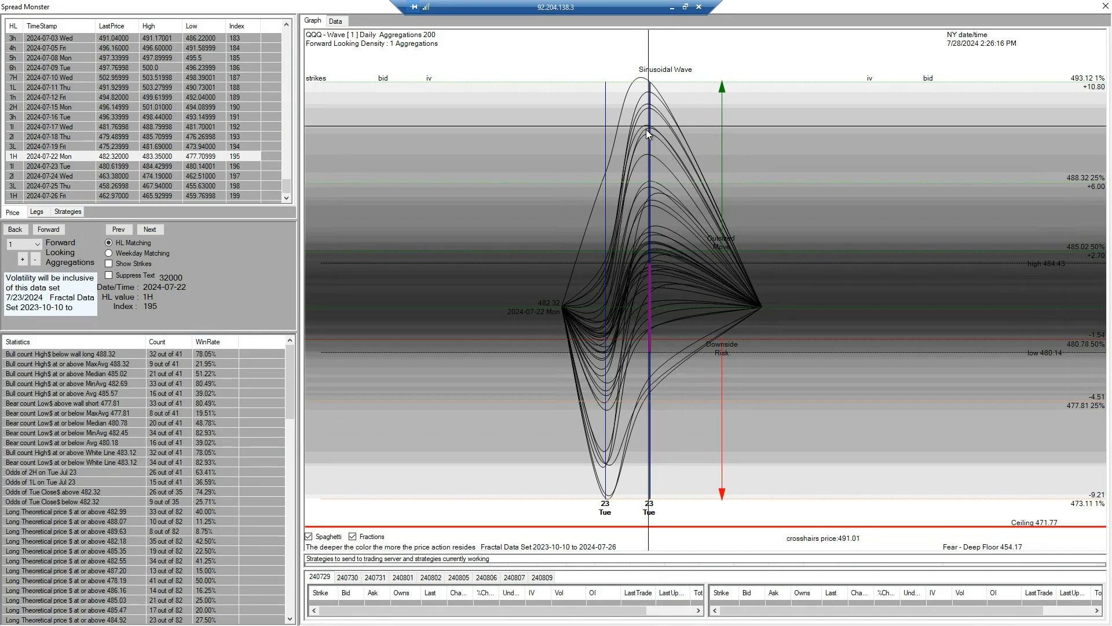
left_click(650, 266)
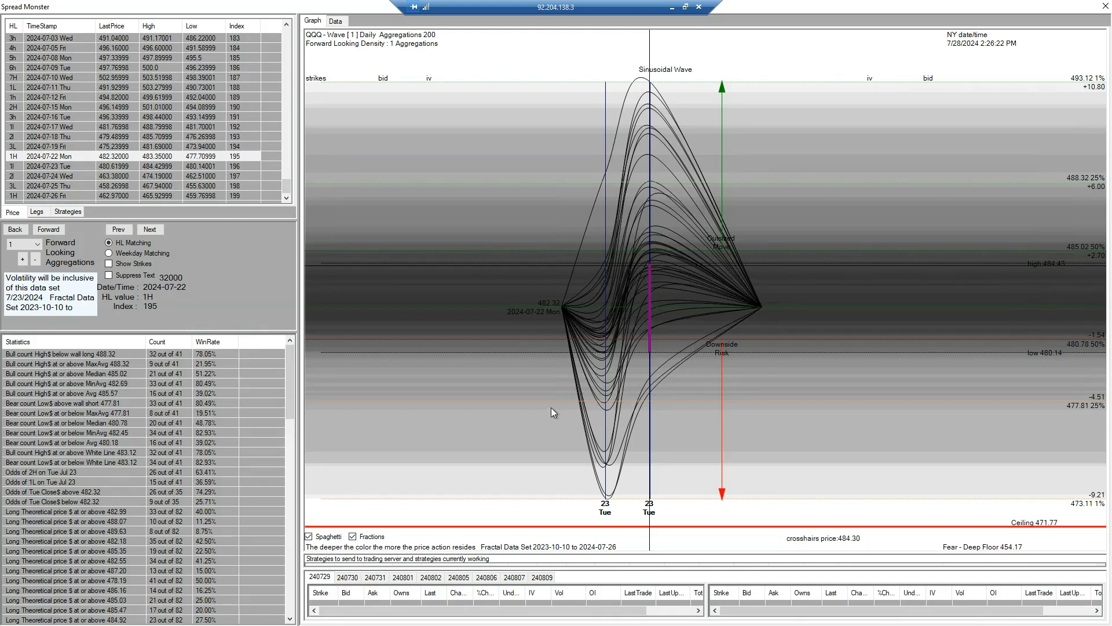
left_click(639, 305)
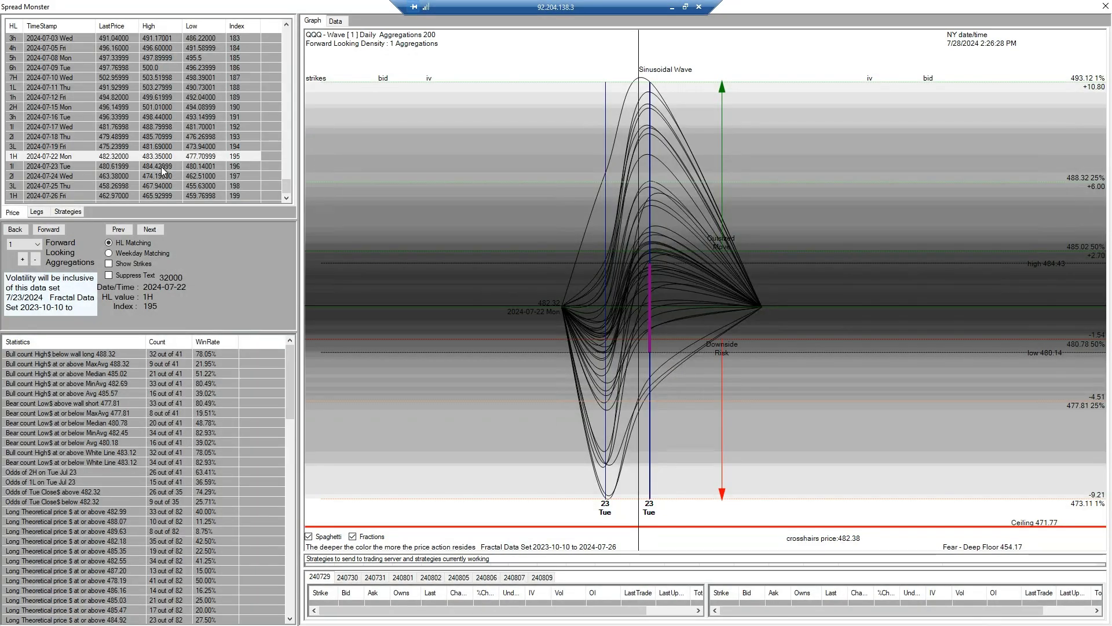
- Display the density graph for 2024-07-25 and check the price of the upper wave peaks near the Friday 26 line with the crosshairs
left_click(81, 185)
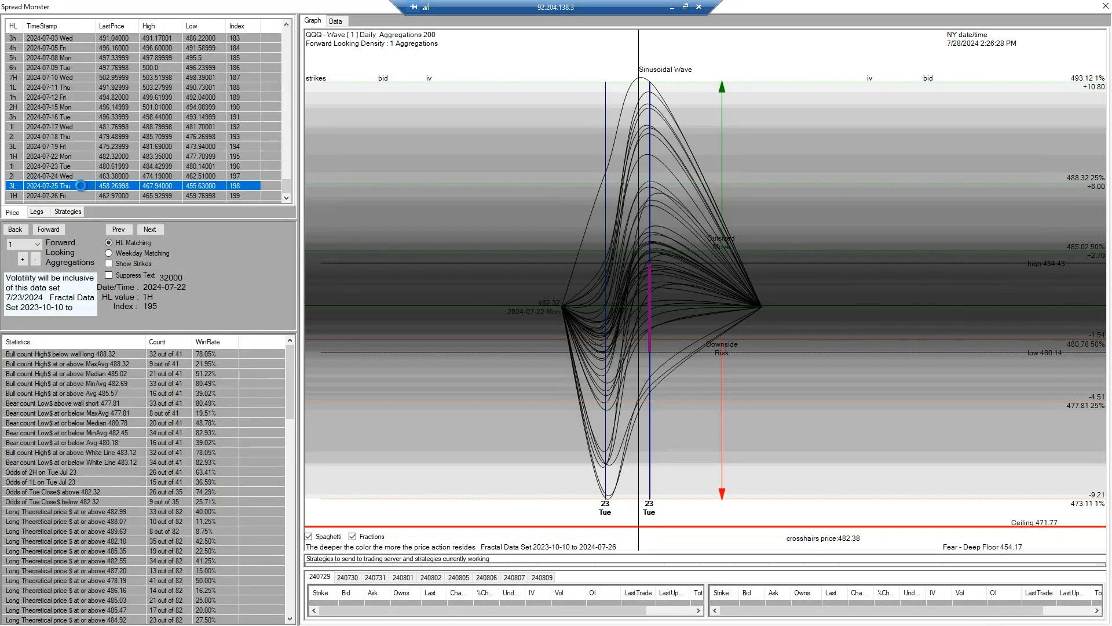
left_click(612, 325)
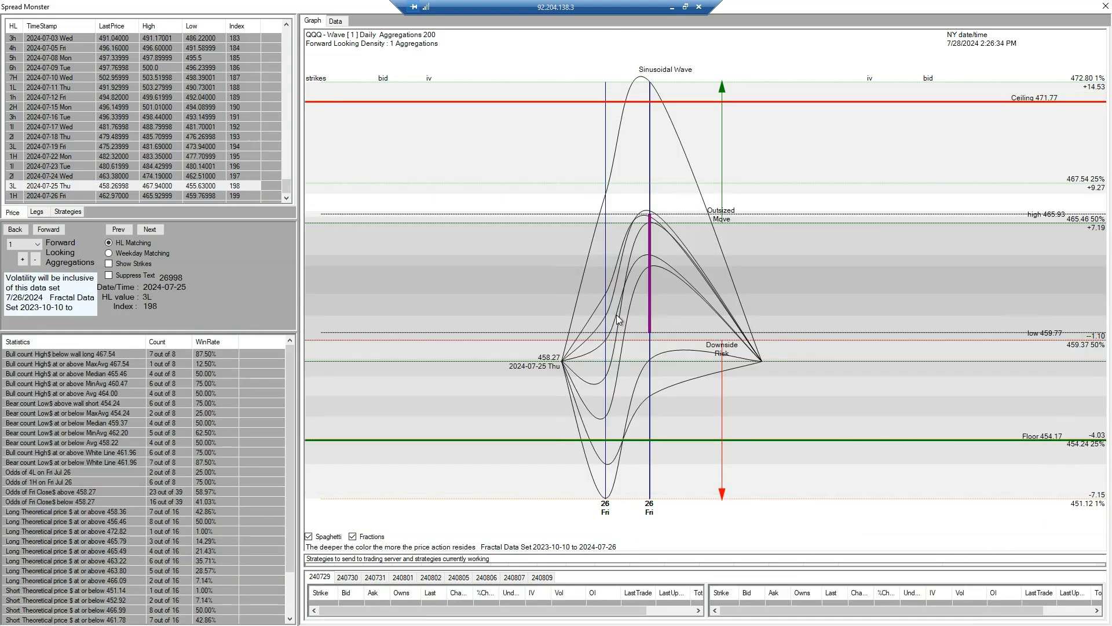
left_click(644, 212)
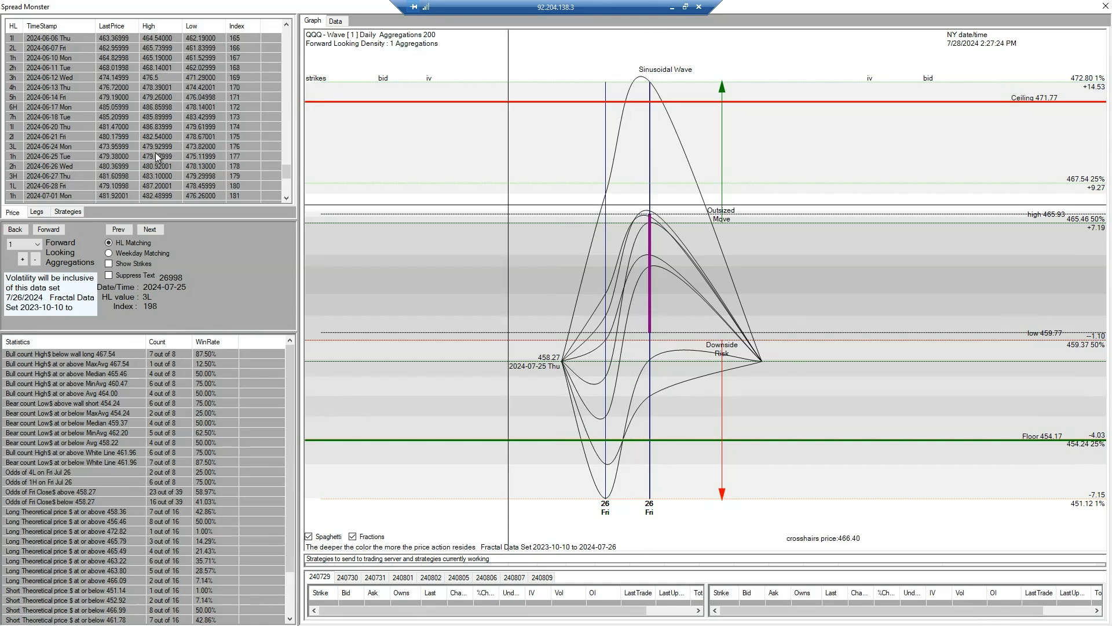
- Examine the lower wave troughs, the floor line and the shaded bands of the 2024-07-25 density graph with the crosshairs
left_click(624, 458)
left_click(624, 458)
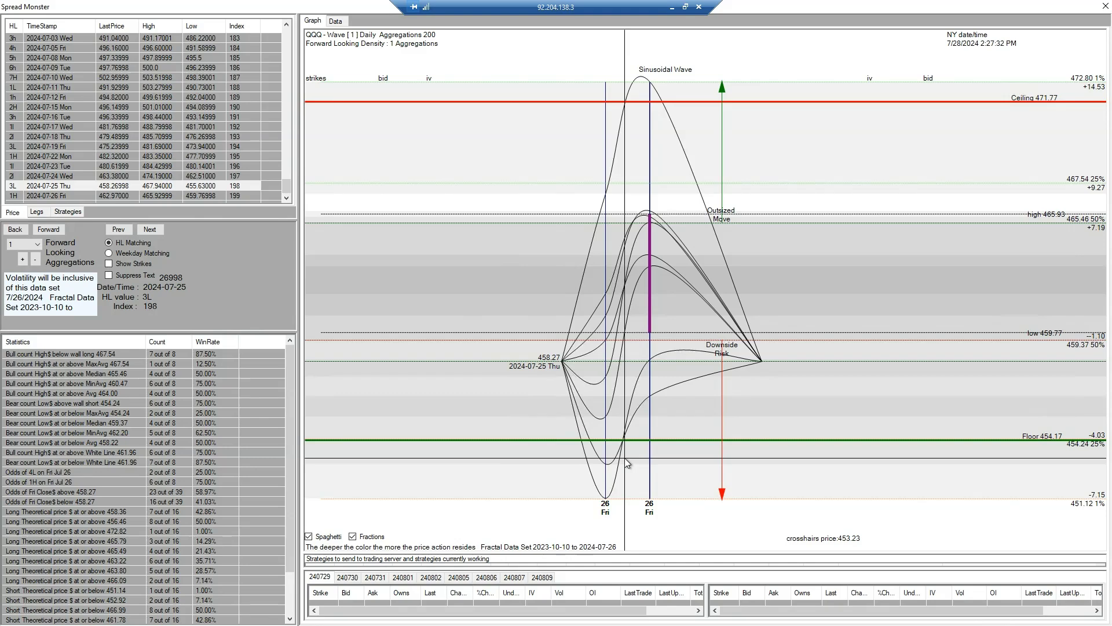
left_click(625, 442)
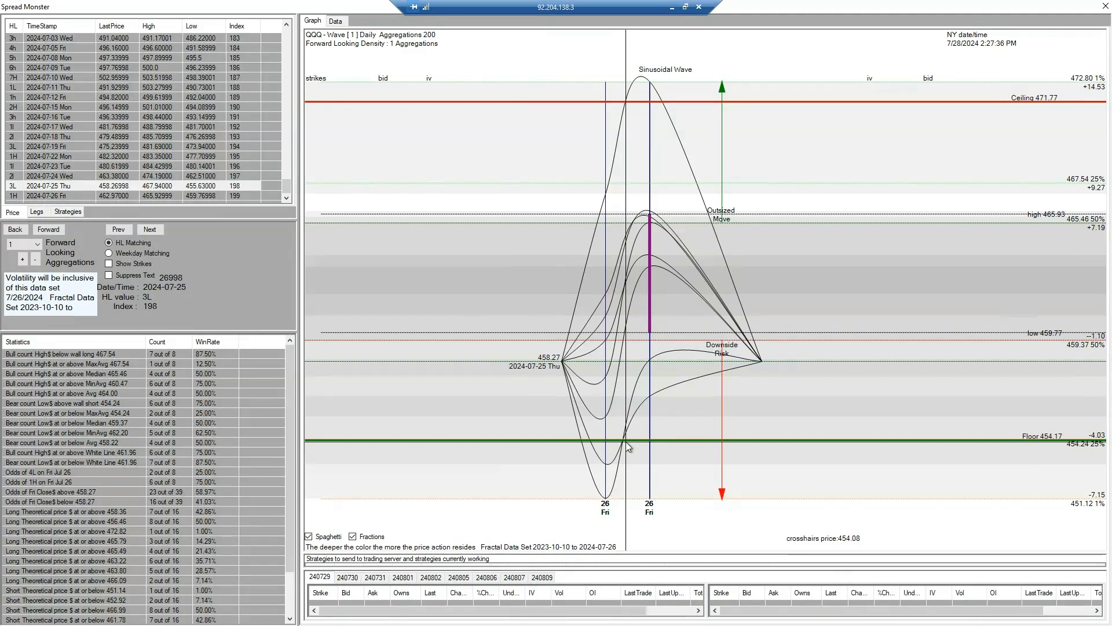
left_click(631, 395)
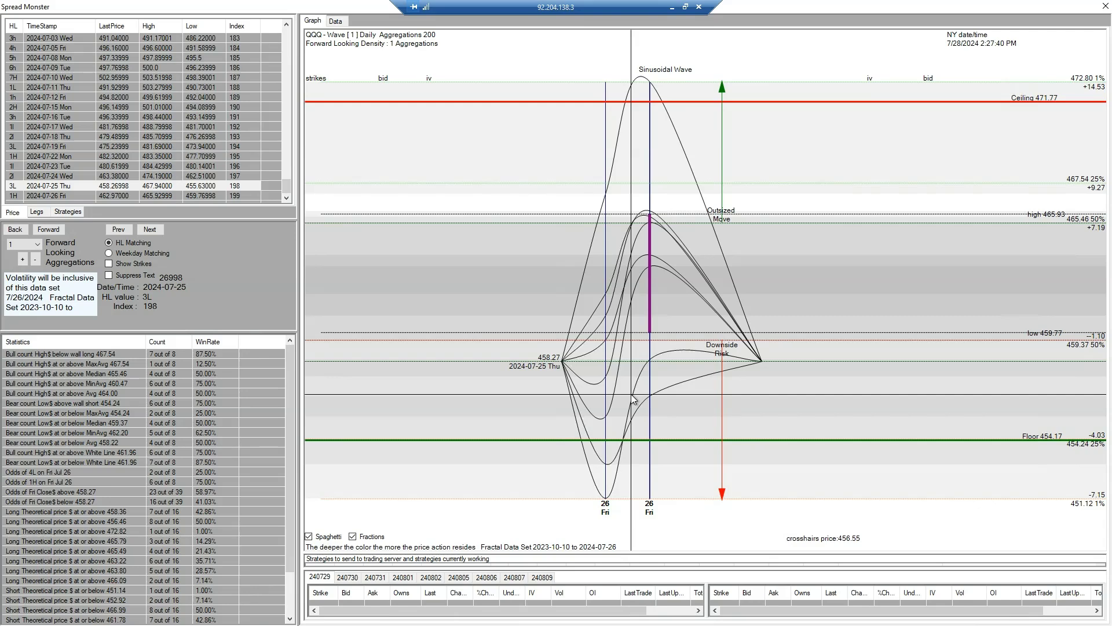
left_click(564, 250)
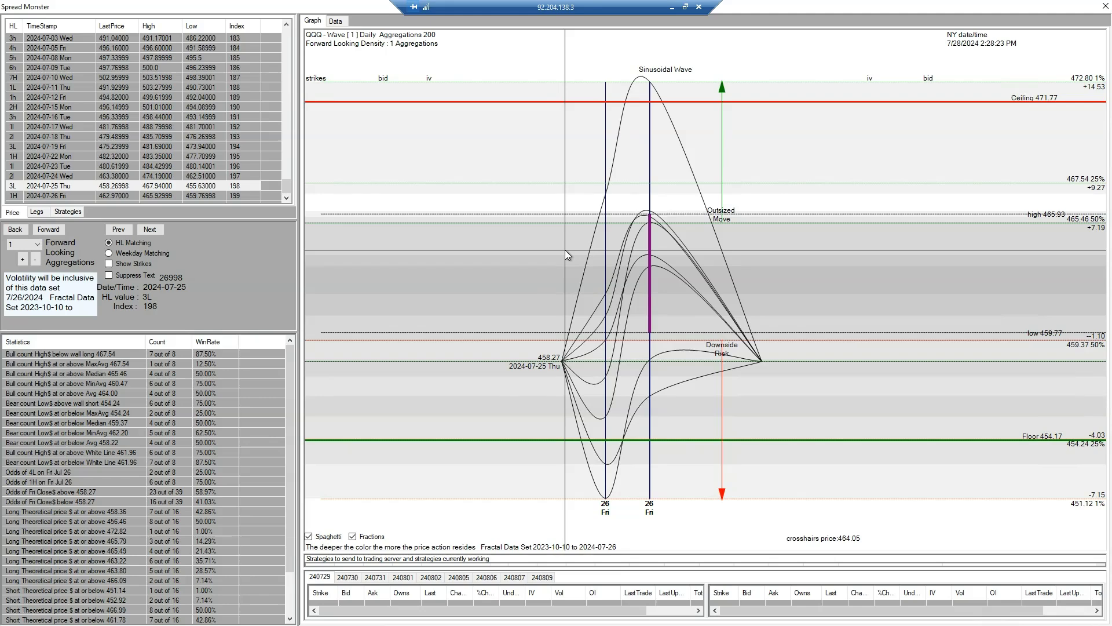
- Set the start date to 2024-07-19 and the forward looking aggregations to 5, using weekday matching
left_click(34, 246)
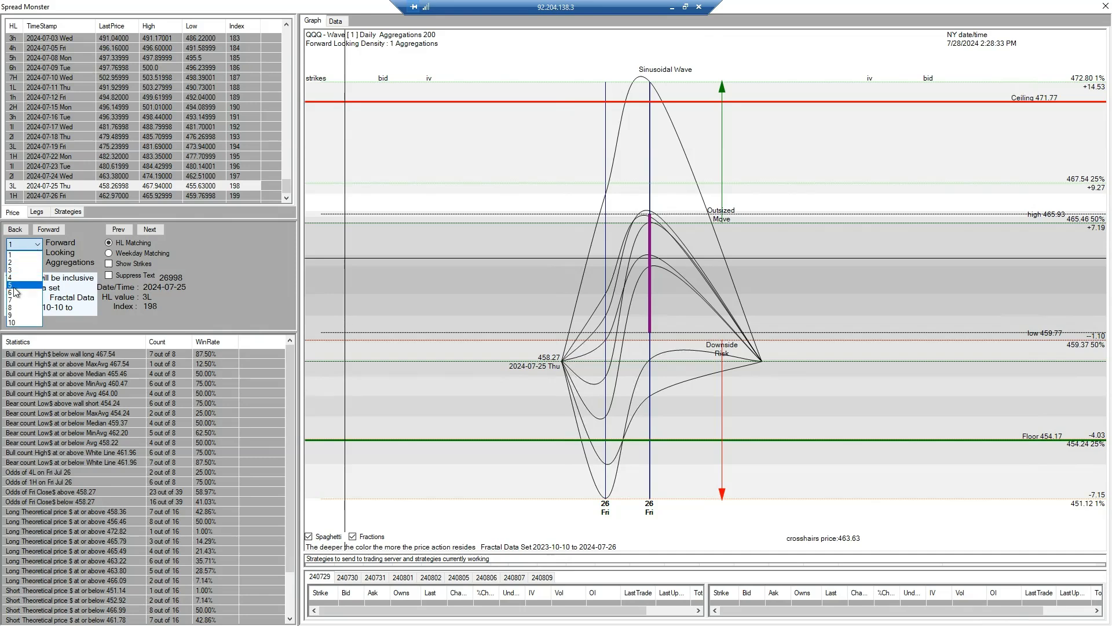
left_click(60, 146)
left_click(60, 146)
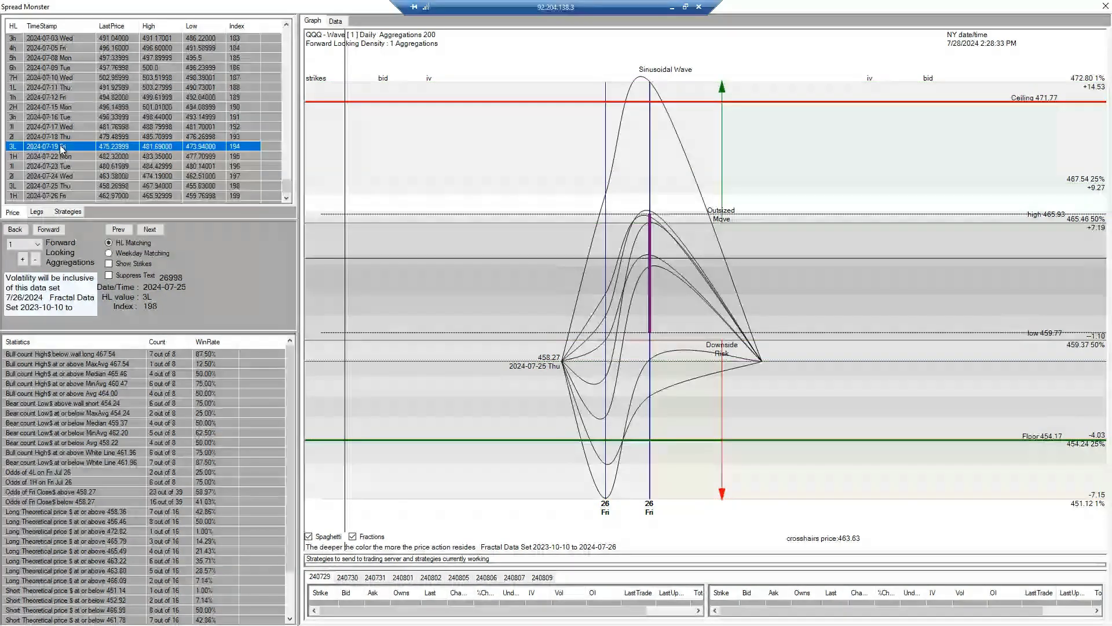
left_click(36, 246)
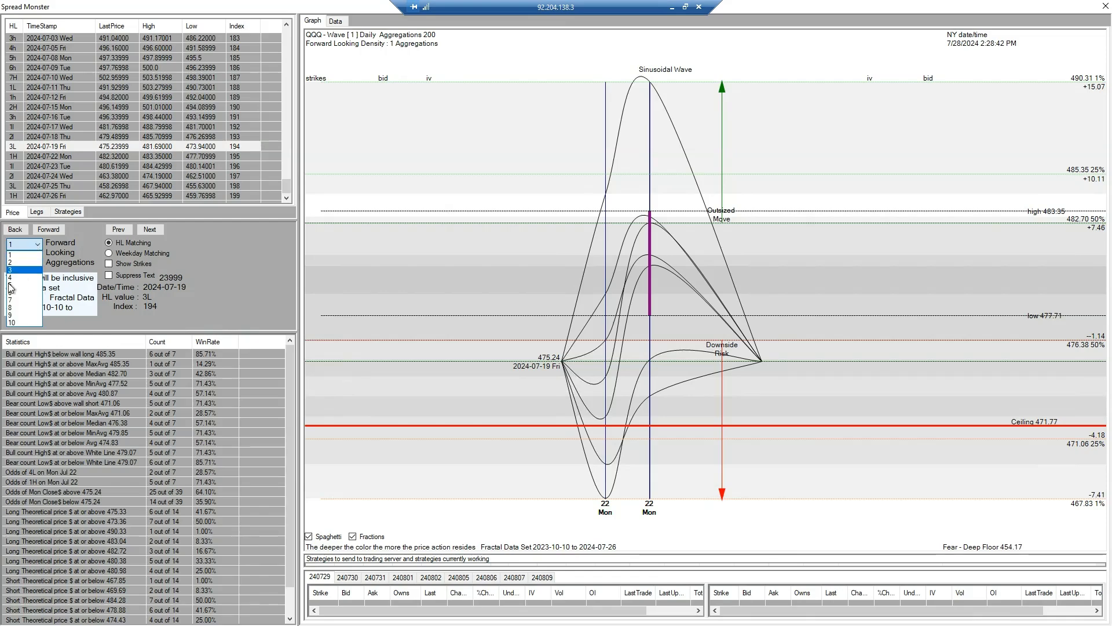
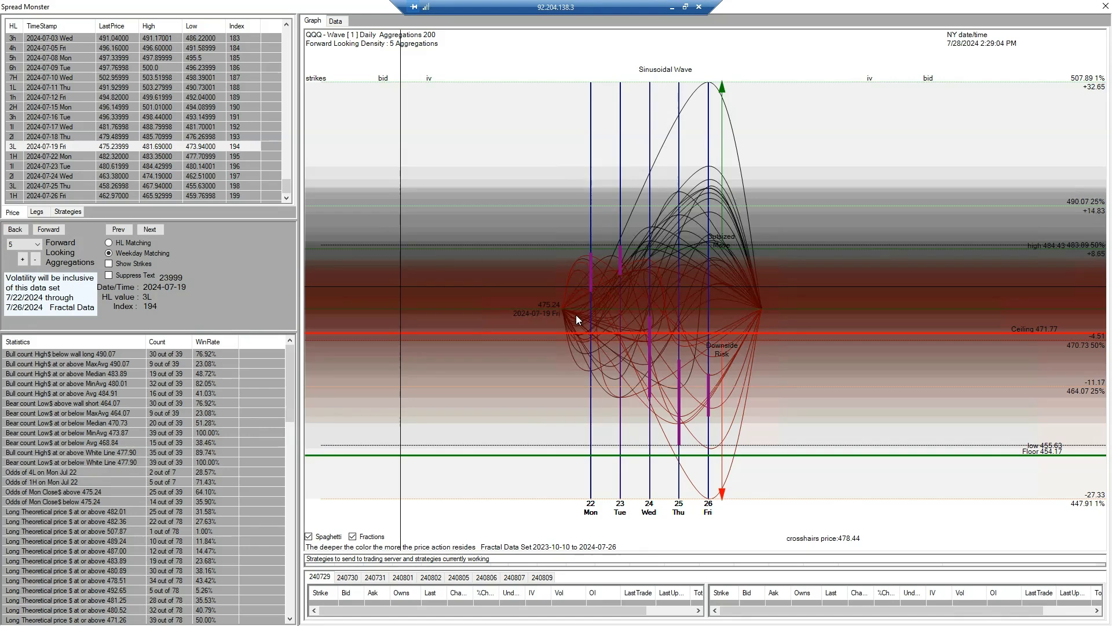
- Check downside prices around the Wednesday 24 line, and compare HL matching with weekday matching, ending on weekday matching
left_click(651, 381)
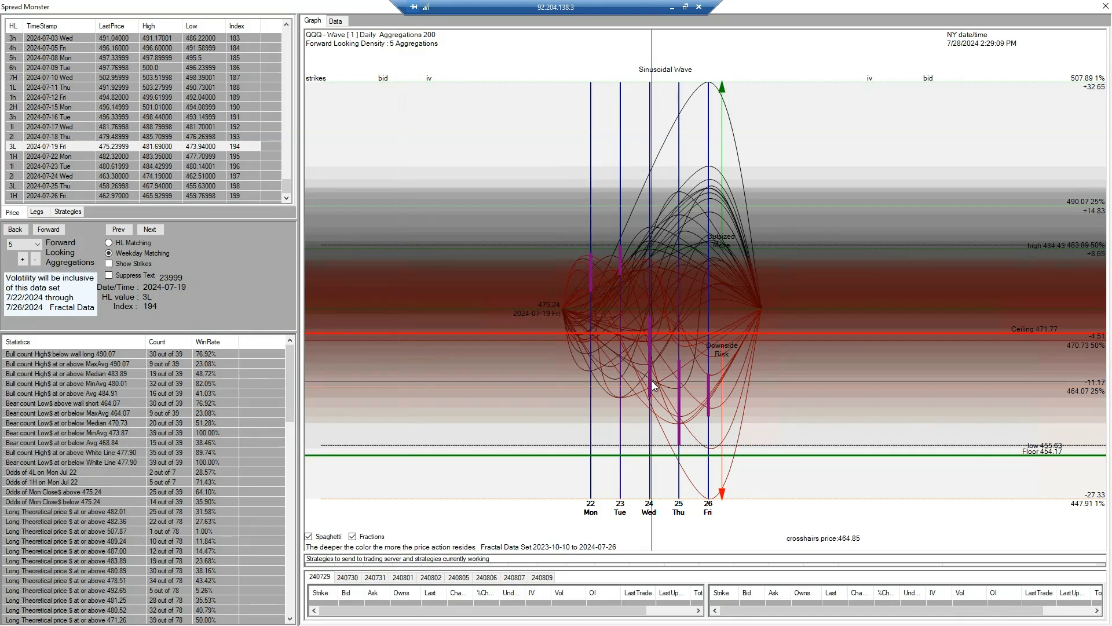
left_click(629, 353)
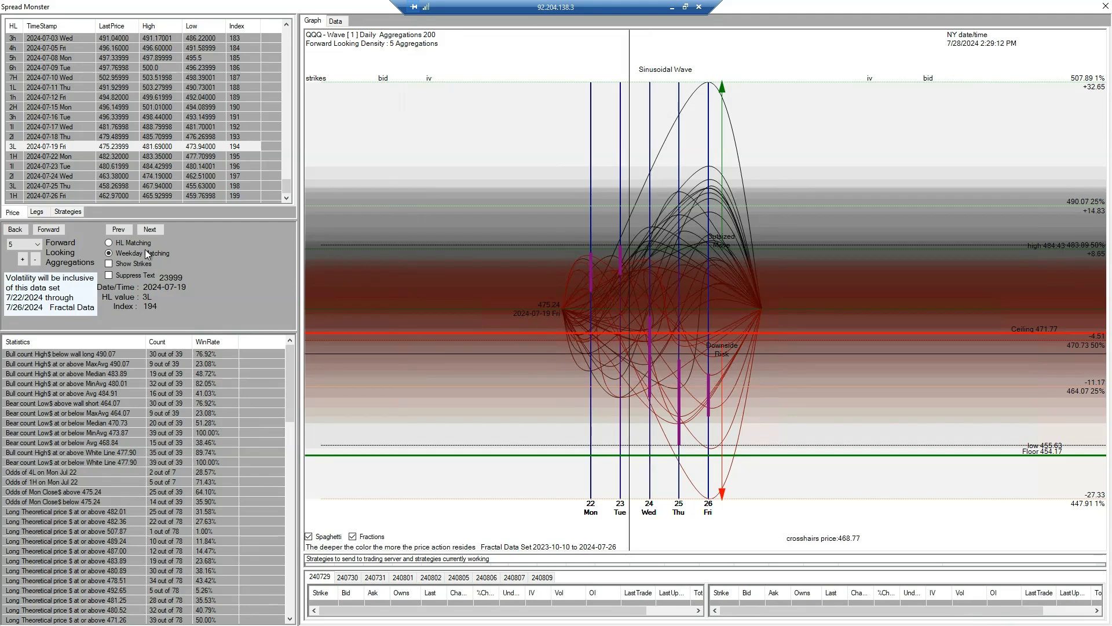
left_click(108, 242)
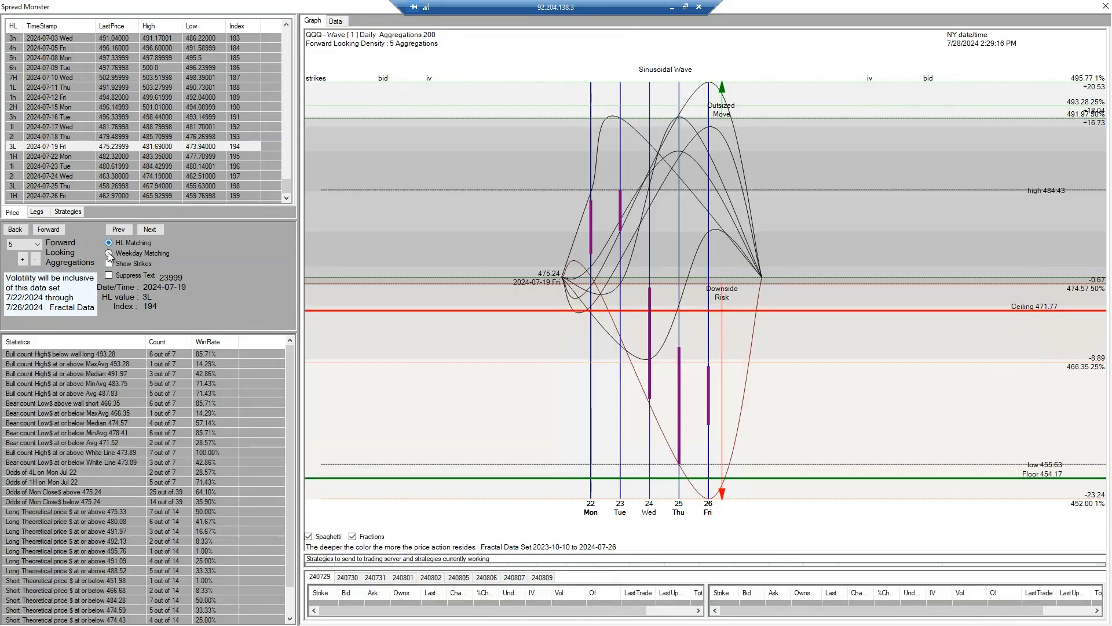
left_click(109, 253)
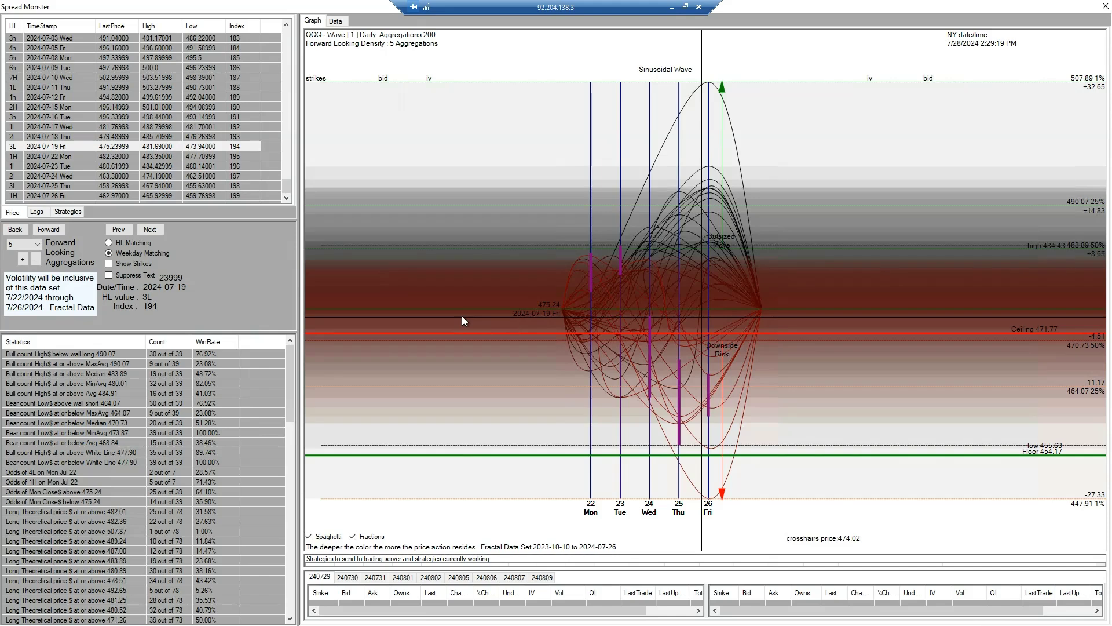
- Examine the dark band, the downside wave troughs, the actual low and the actual high of the 2024-07-19 density graph with the crosshairs
left_click(659, 369)
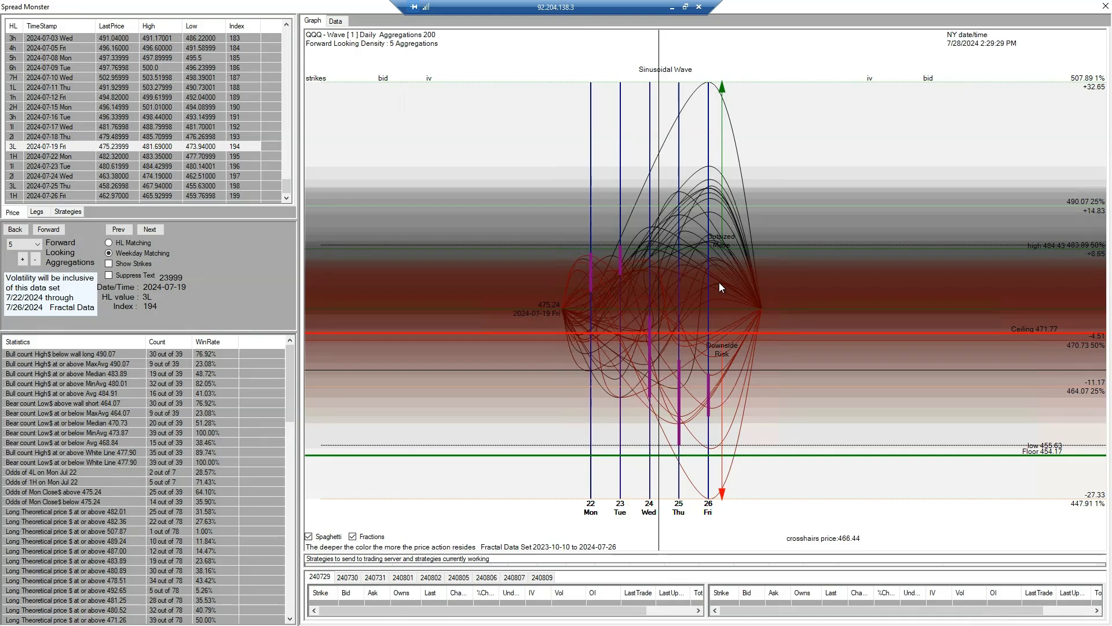
left_click(800, 282)
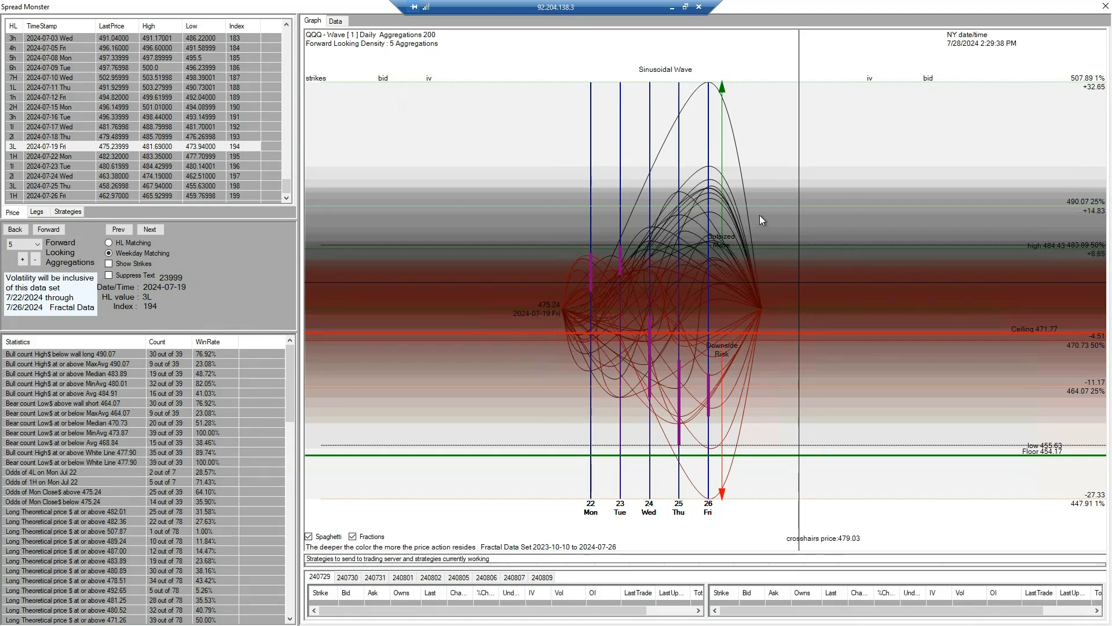
left_click(625, 397)
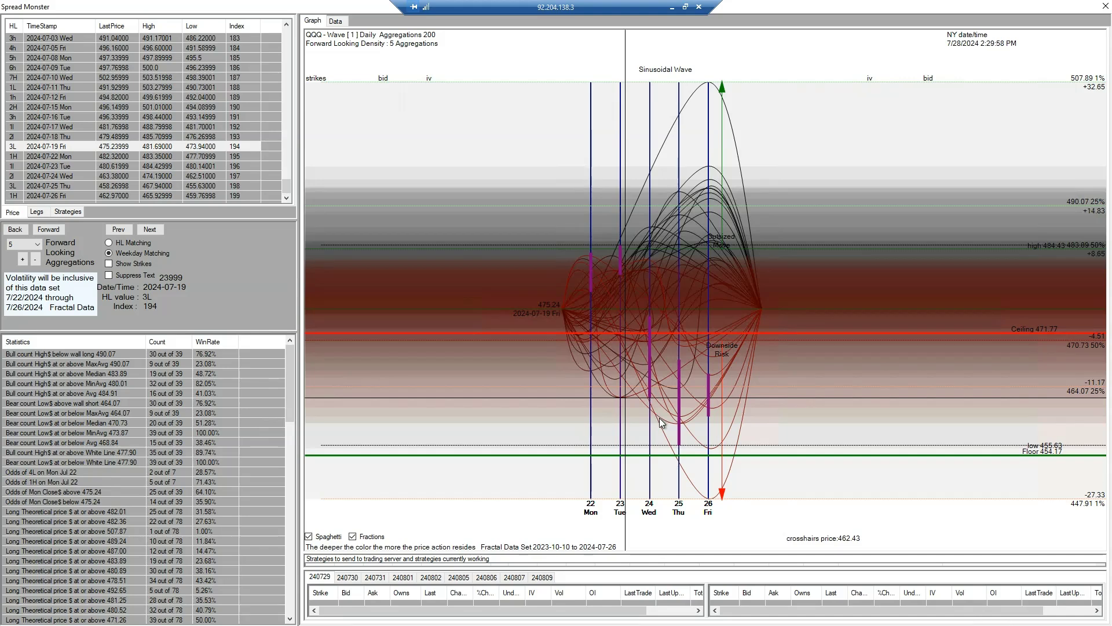
left_click(679, 446)
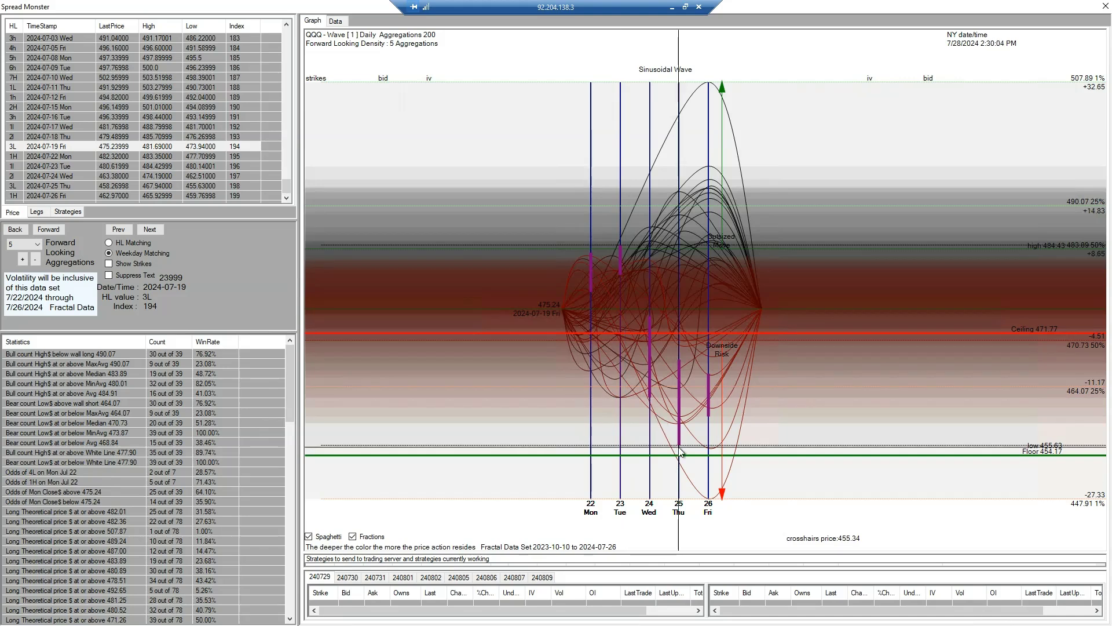
left_click(712, 450)
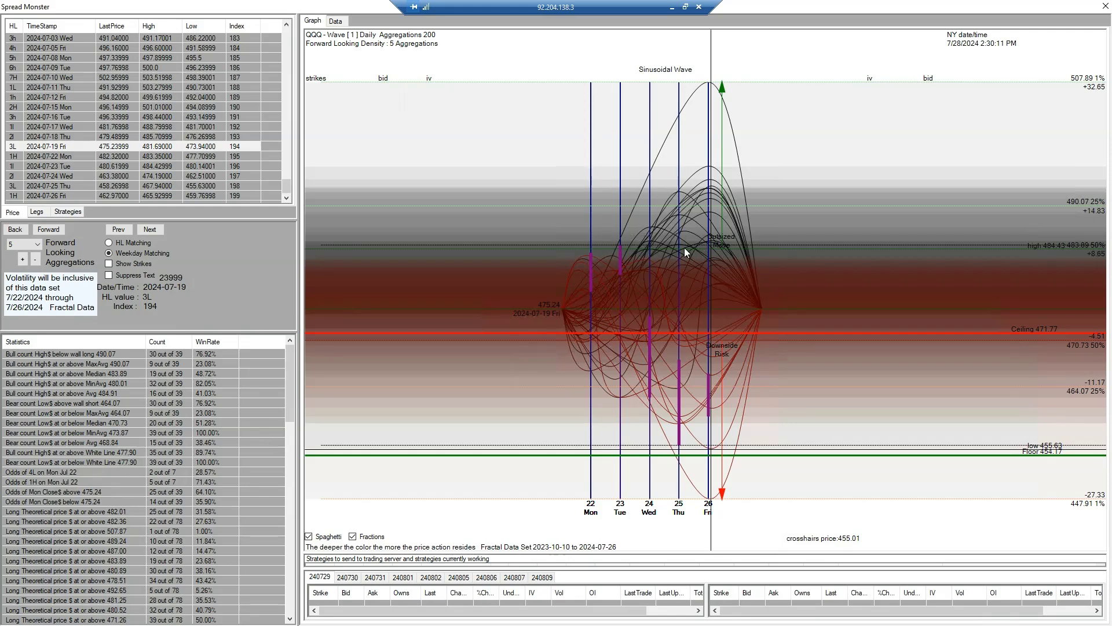
left_click(602, 243)
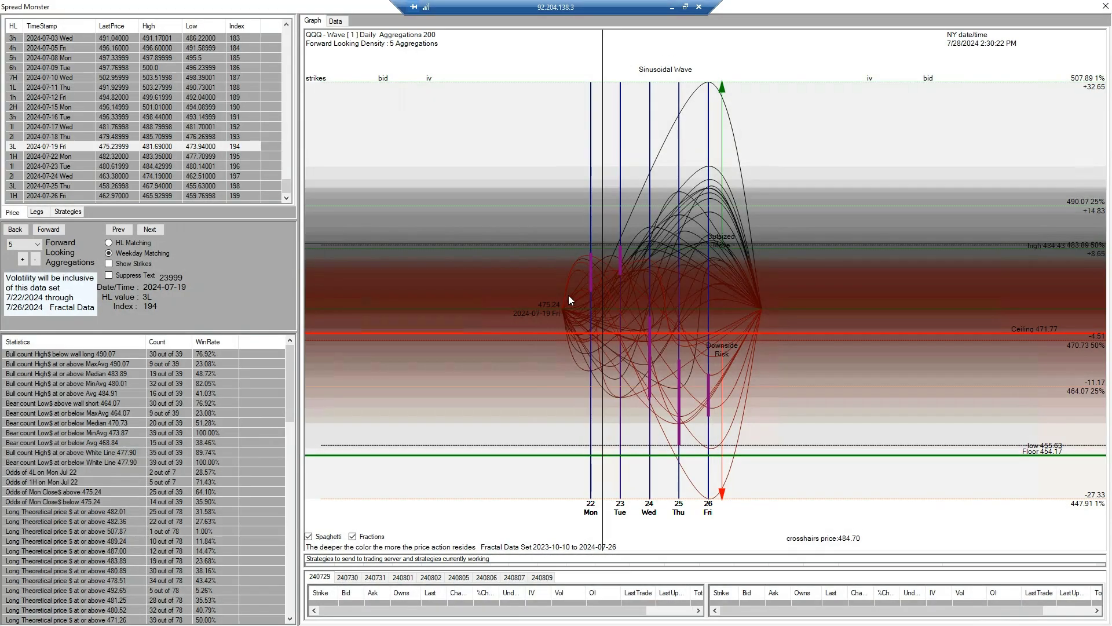
left_click(614, 276)
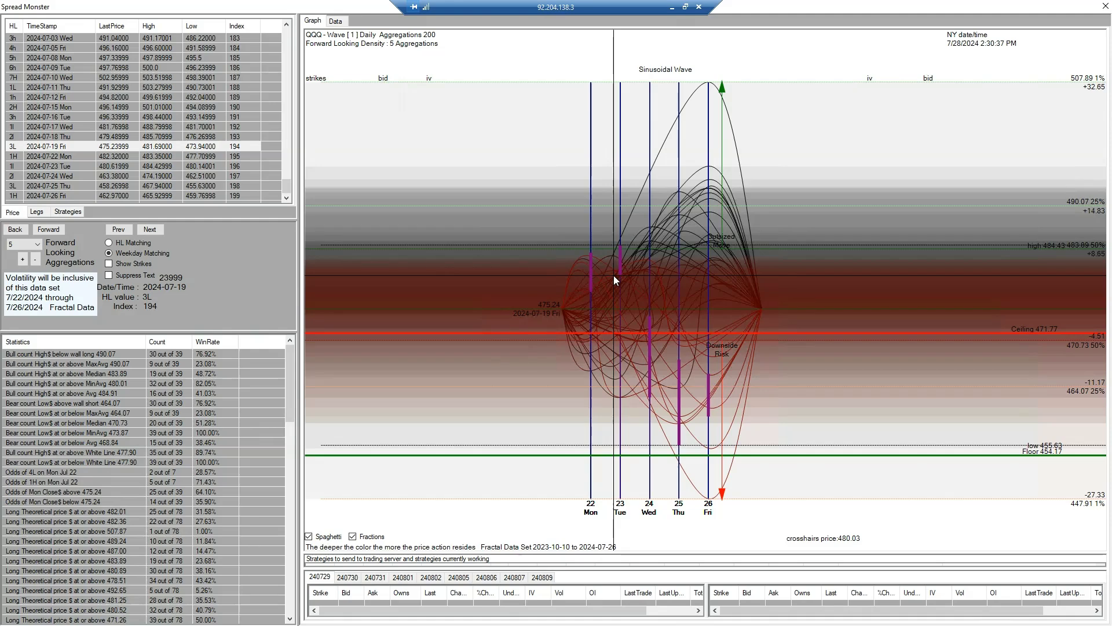
- Display the odds graph, and return to it in Spread Monster after briefly switching to the browser
right_click(629, 245)
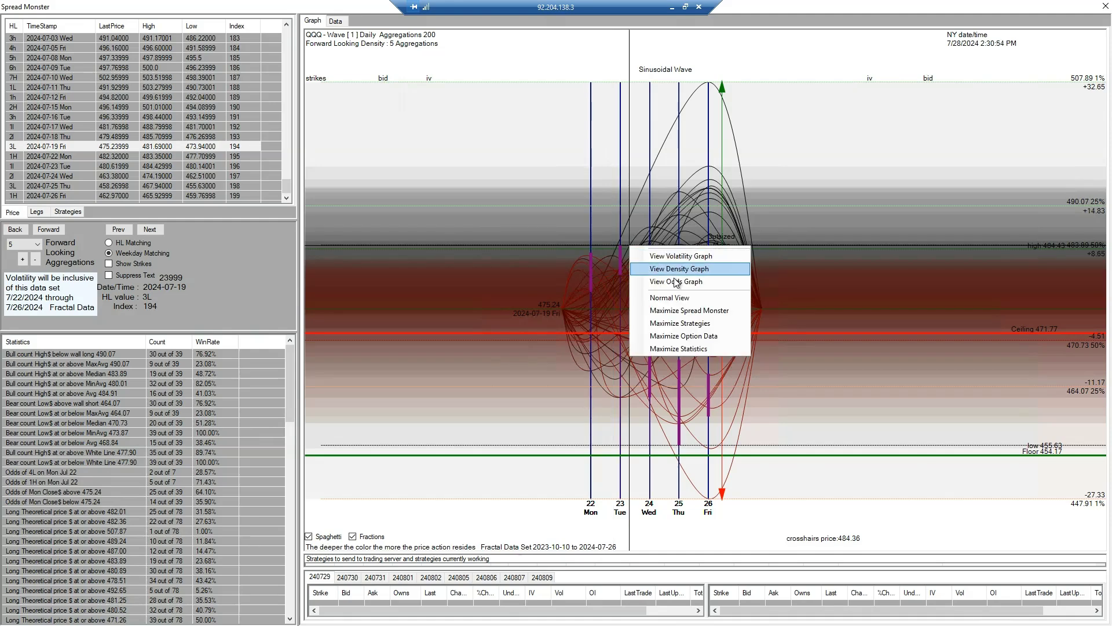
left_click(677, 282)
left_click(672, 7)
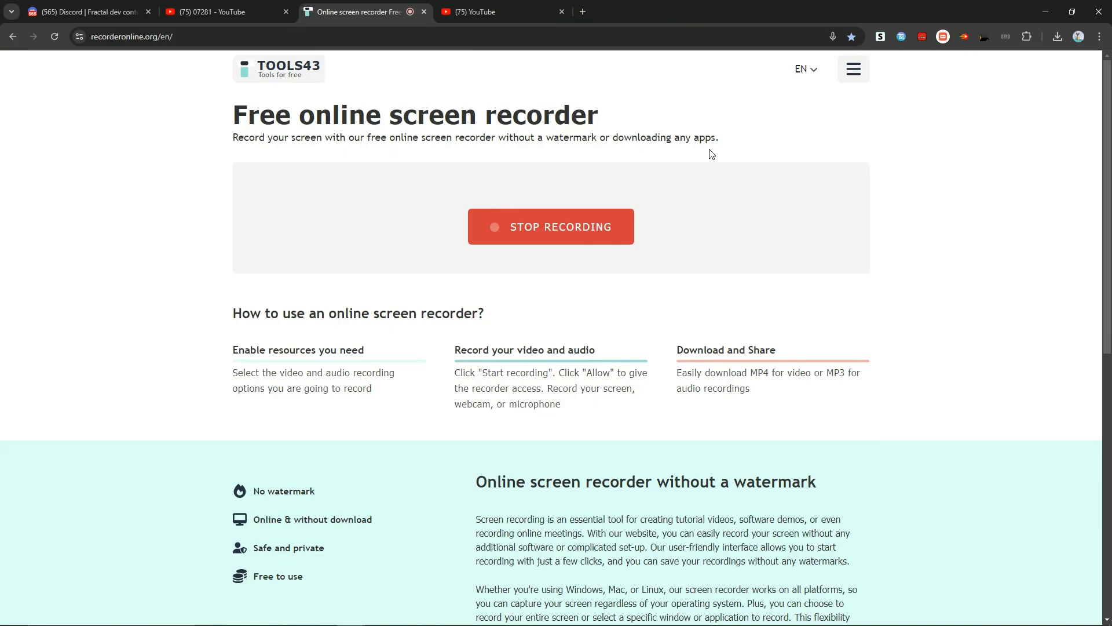
left_click(661, 607)
left_click(387, 614)
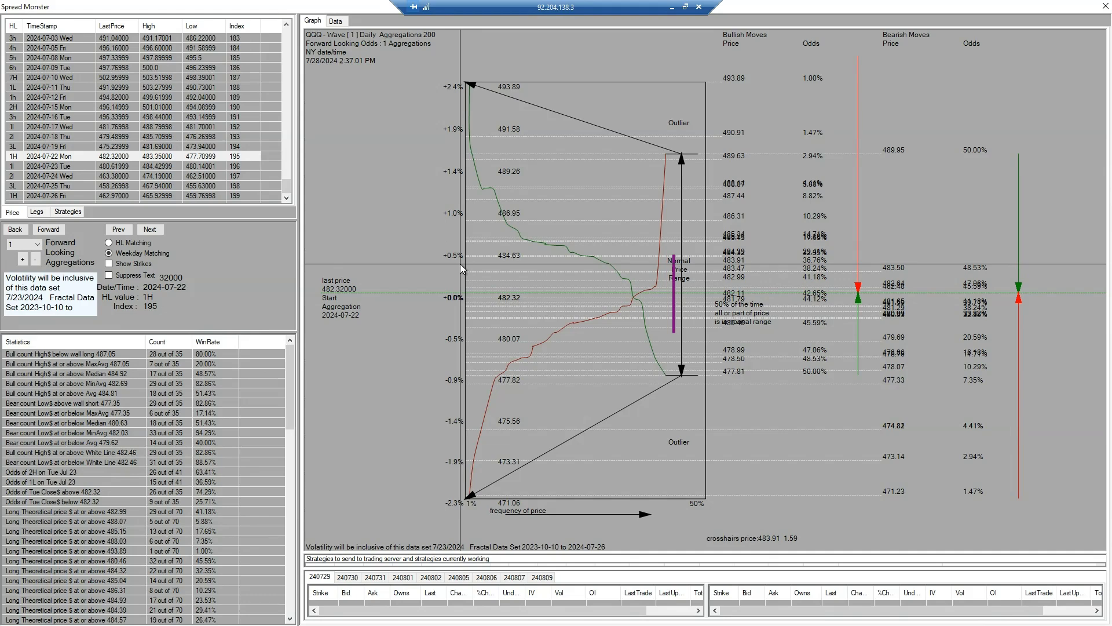
- Switch to the browser, show the YouTube video 07281, and play it for a moment before pausing it
left_click(671, 7)
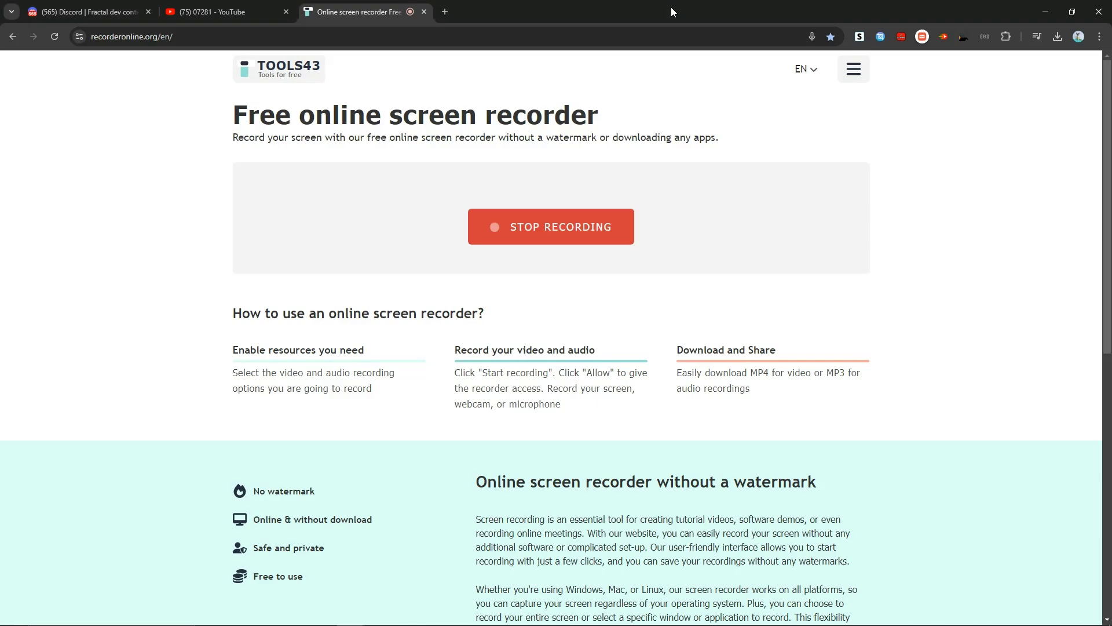
left_click(197, 12)
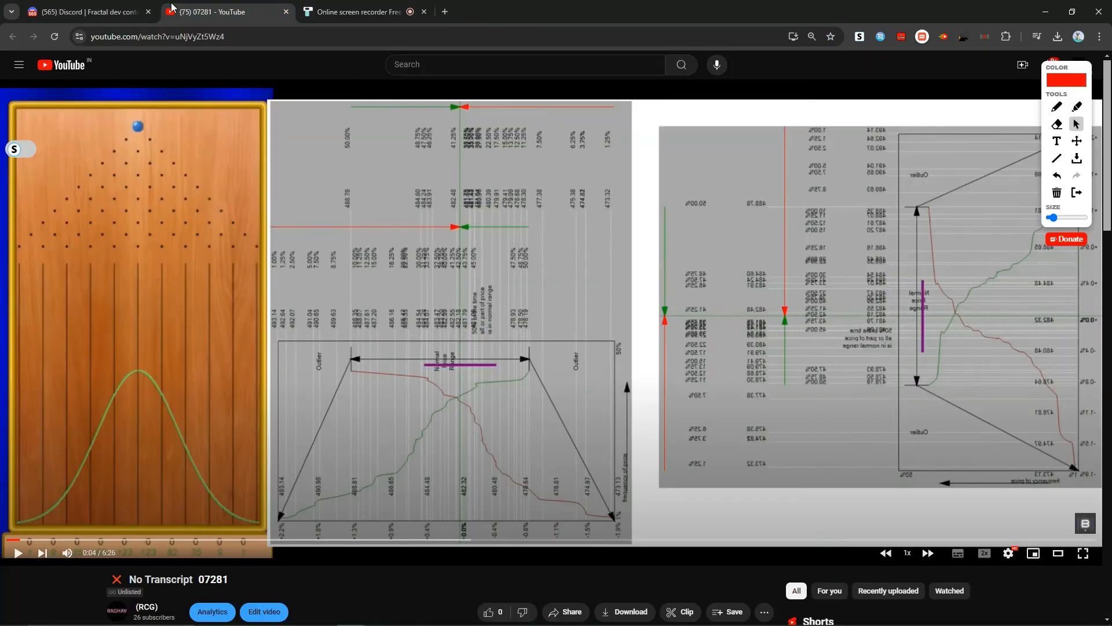
left_click(433, 290)
left_click(434, 291)
- Compare the 2024-07-22 odds graph in Spread Monster with the rotated odds graphs in the paused YouTube video, ending on the video
mouse_move(407, 616)
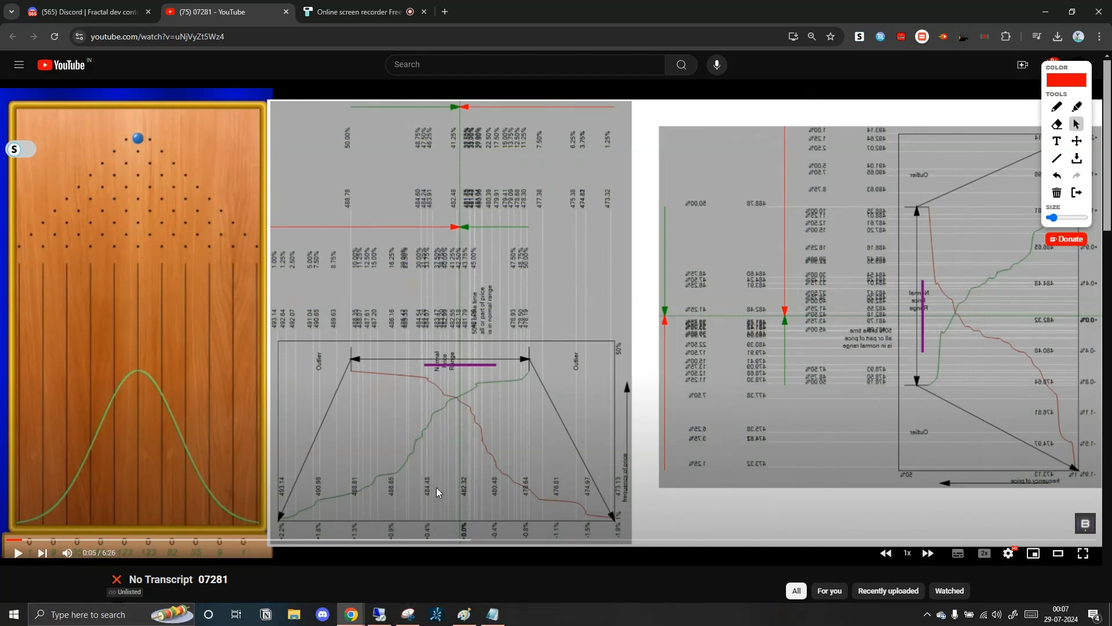
left_click(407, 616)
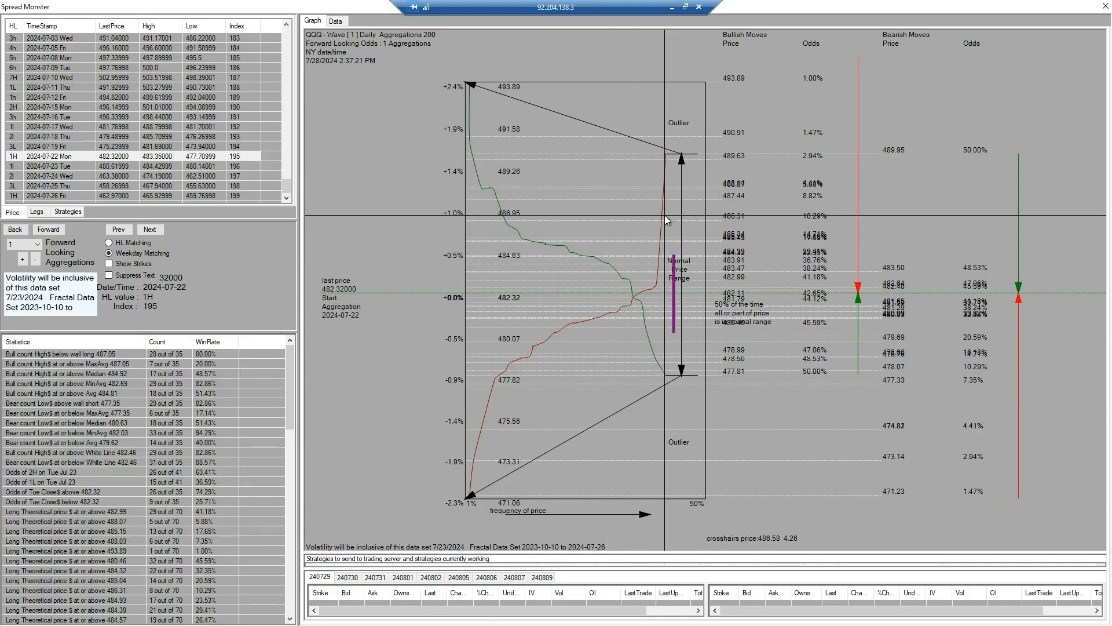
left_click(672, 7)
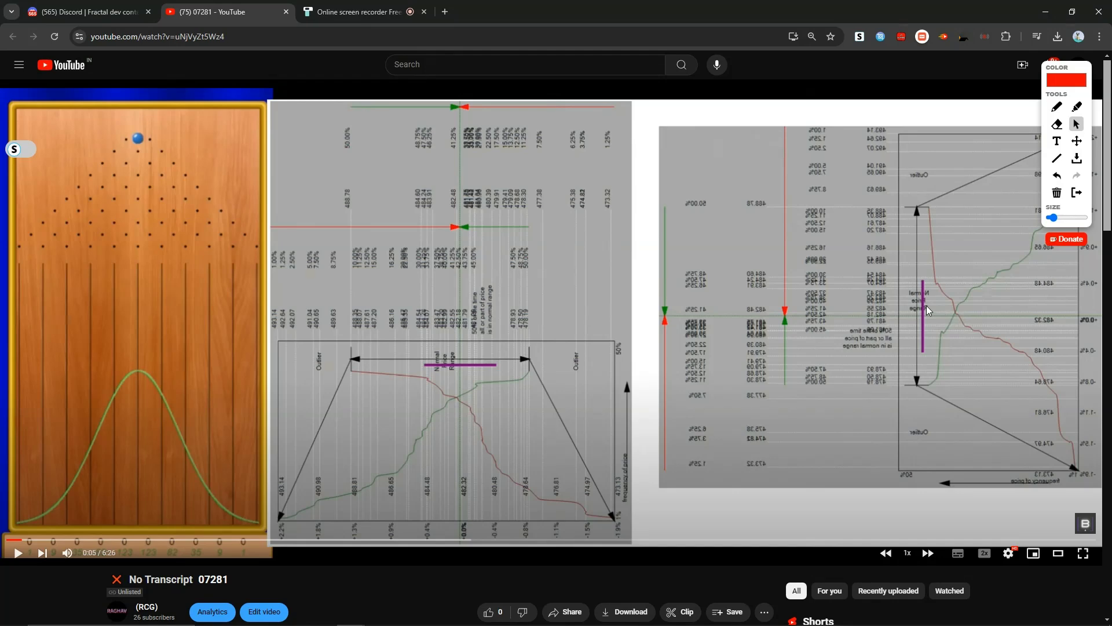
left_click(387, 614)
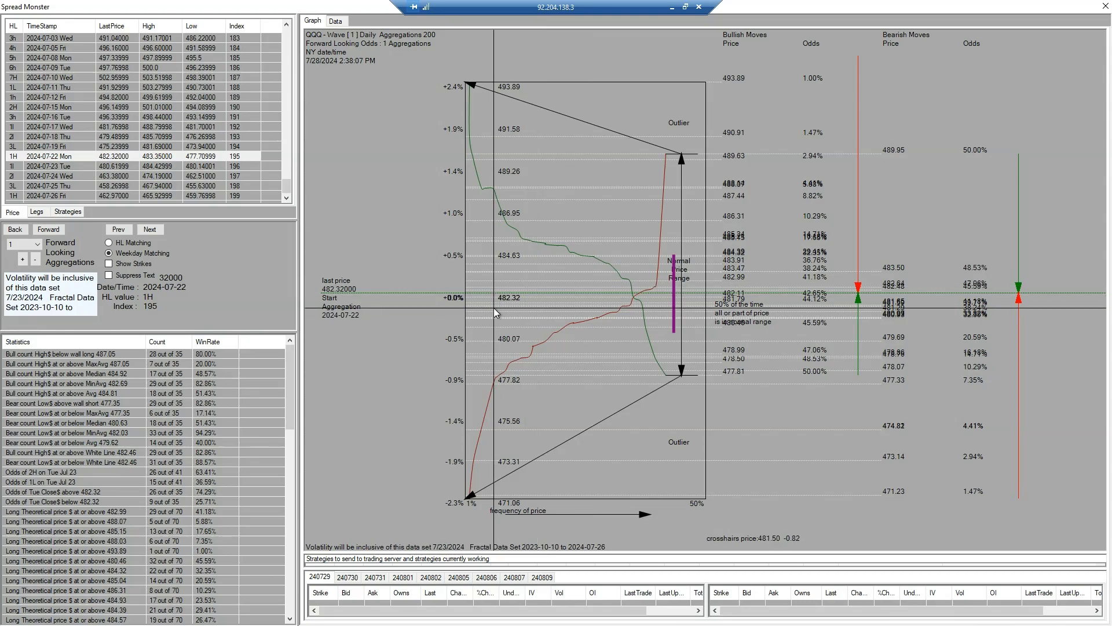
left_click(672, 7)
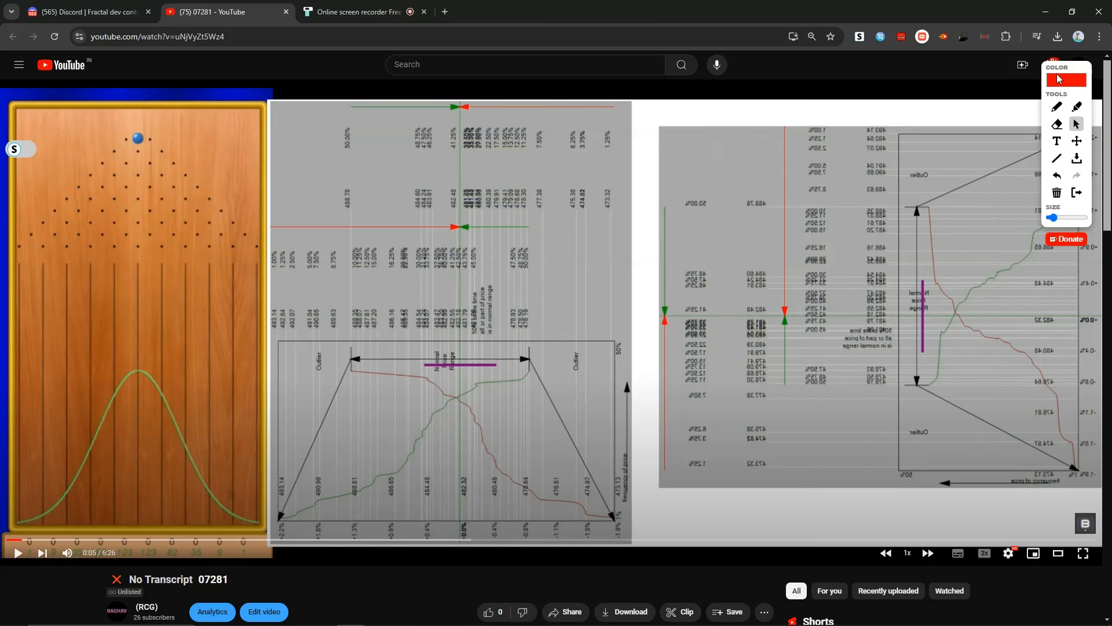
- Move the annotation toolbar onto the far edge of the mirrored odds graph, keep its pointer tool active, and play the video
left_click_drag(1046, 70, 439, 220)
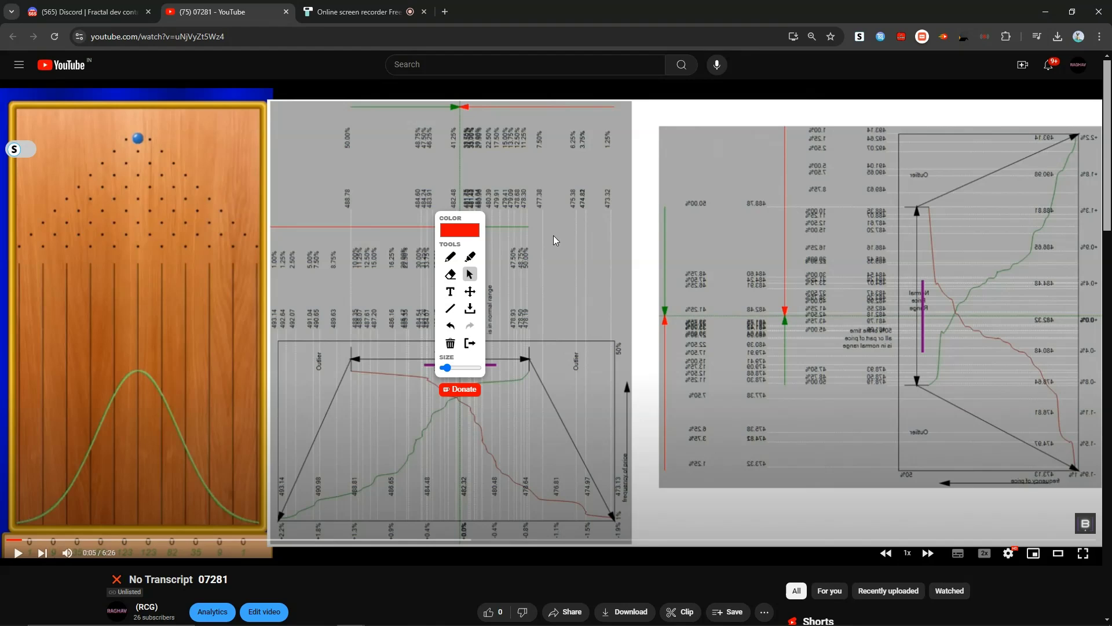
left_click_drag(465, 218, 1020, 203)
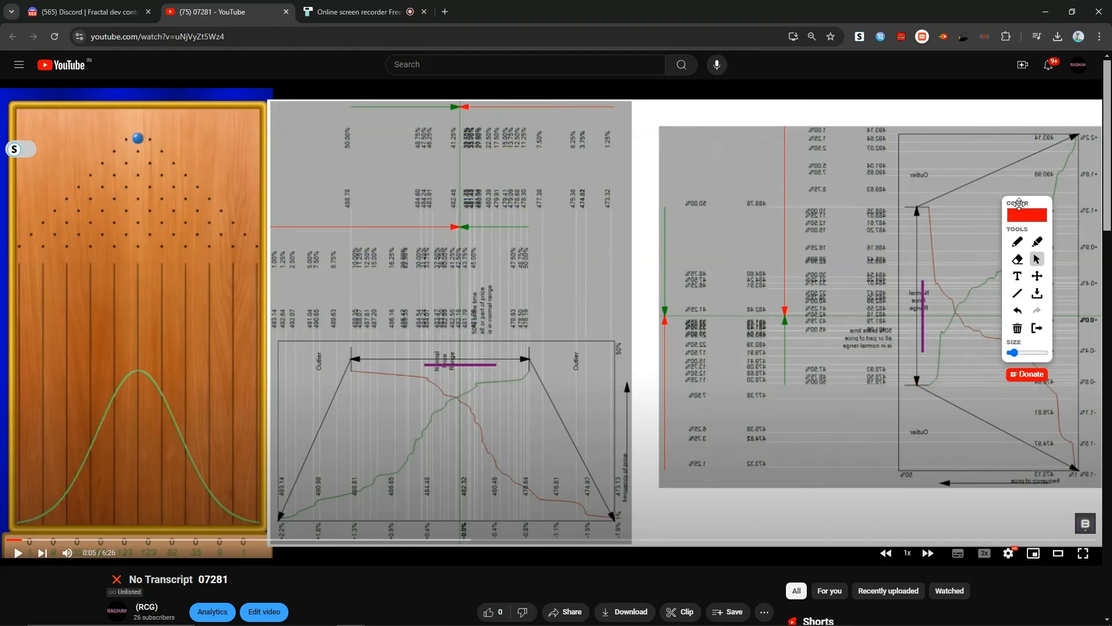
left_click(1018, 247)
left_click(1037, 260)
left_click(592, 283)
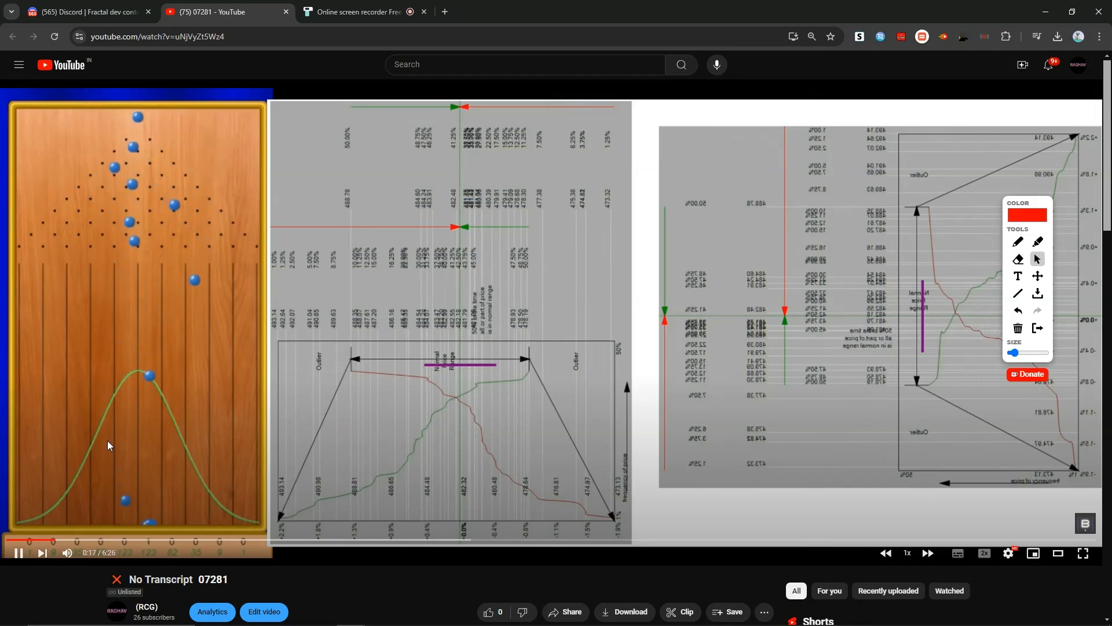
- With the red pen, mark the lowest row of pegs, circle the bell curve's central peak, and add short marks inside the circle
left_click(1018, 241)
mouse_move(100, 256)
left_mouse_down()
mouse_move(126, 259)
mouse_move(135, 245)
mouse_move(140, 261)
mouse_move(184, 249)
left_mouse_up()
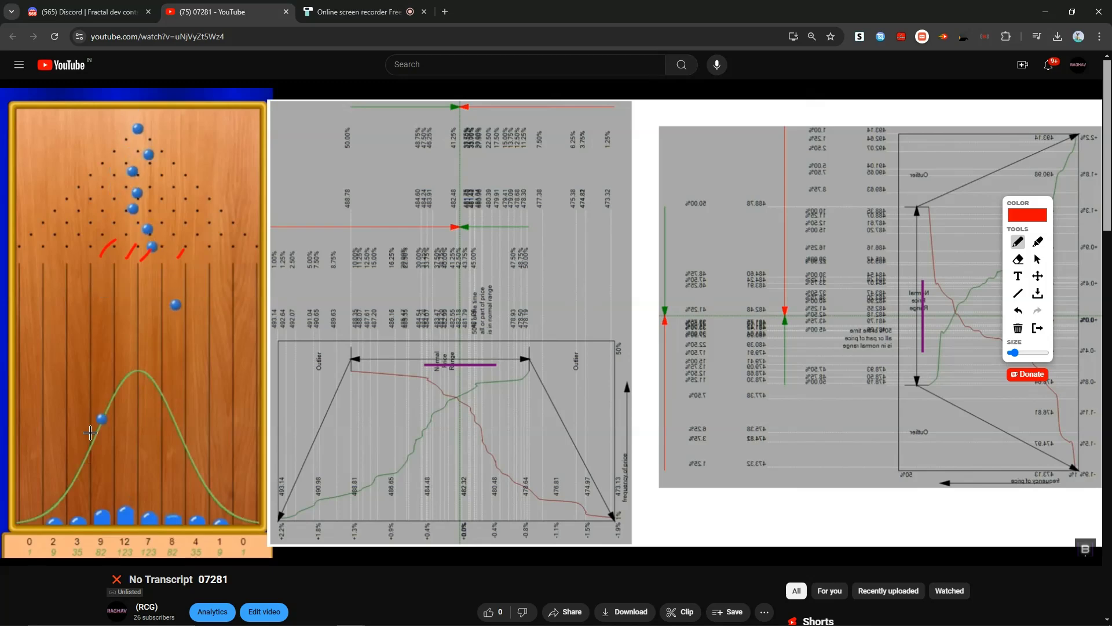
mouse_move(89, 445)
left_mouse_down()
mouse_move(112, 379)
mouse_move(180, 393)
mouse_move(175, 463)
left_mouse_up()
mouse_move(108, 463)
left_mouse_down()
mouse_move(100, 415)
mouse_move(127, 378)
left_mouse_up()
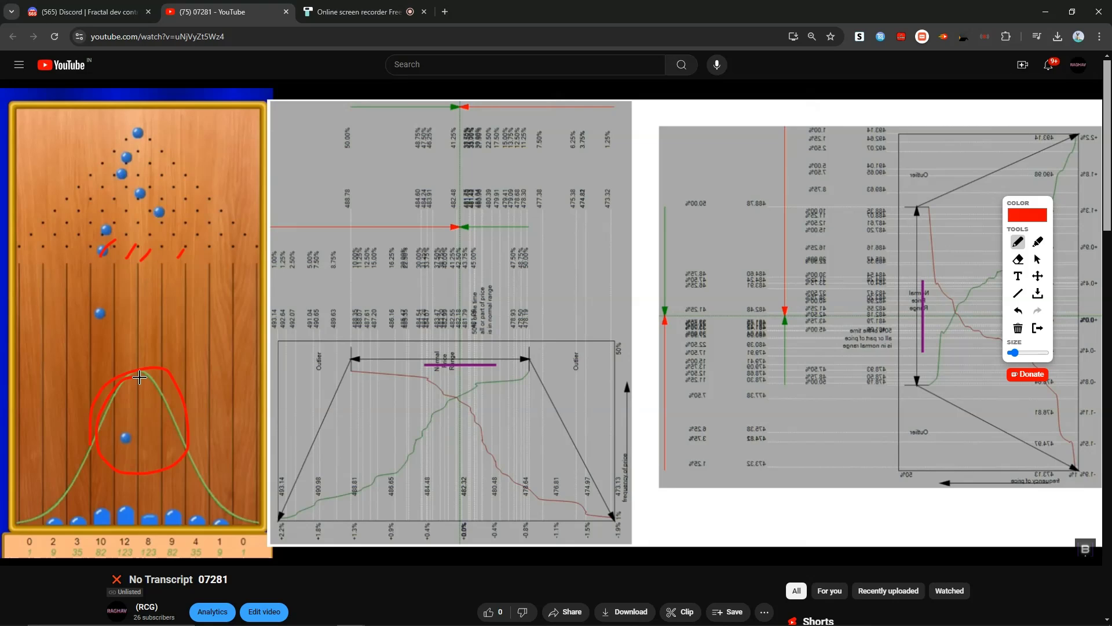
mouse_move(110, 443)
left_mouse_down()
mouse_move(114, 428)
mouse_move(153, 437)
left_mouse_up()
left_click(177, 450)
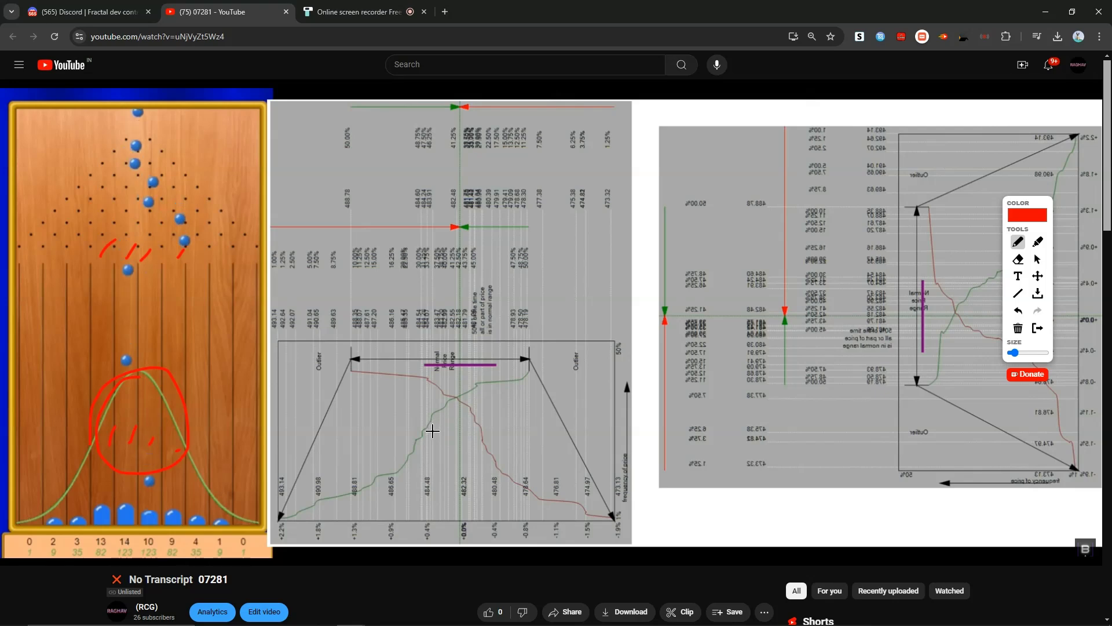
- Circle the crossing of the green and red curves on the rotated odds graph, and underline the two 123 counts beneath the ball-drop board
mouse_move(490, 402)
left_mouse_down()
mouse_move(404, 383)
mouse_move(479, 390)
left_mouse_up()
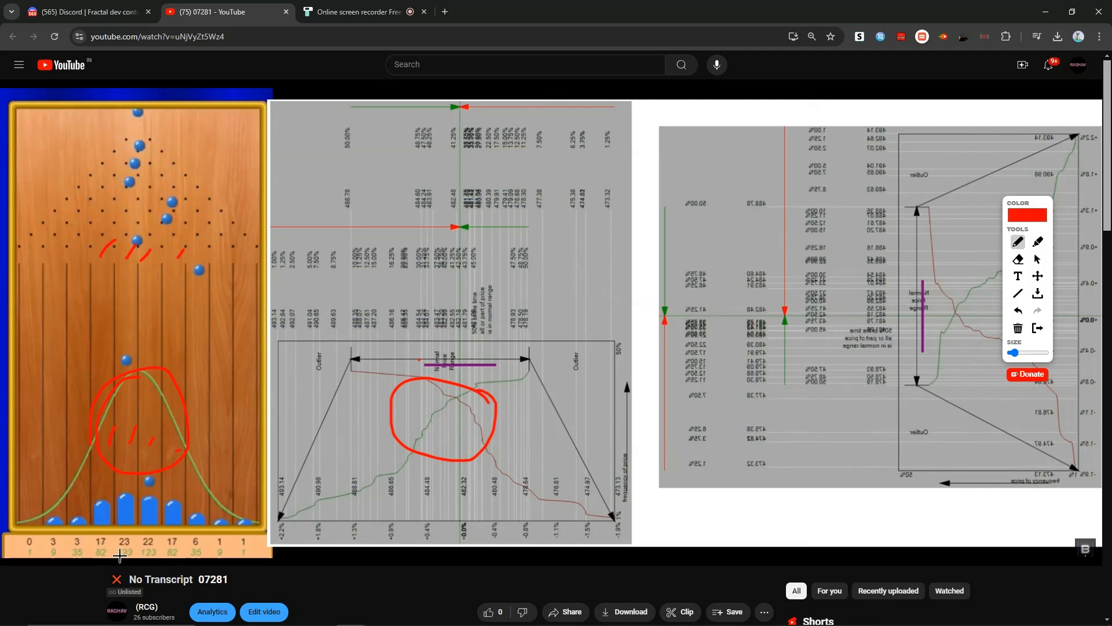
left_click_drag(118, 555, 153, 556)
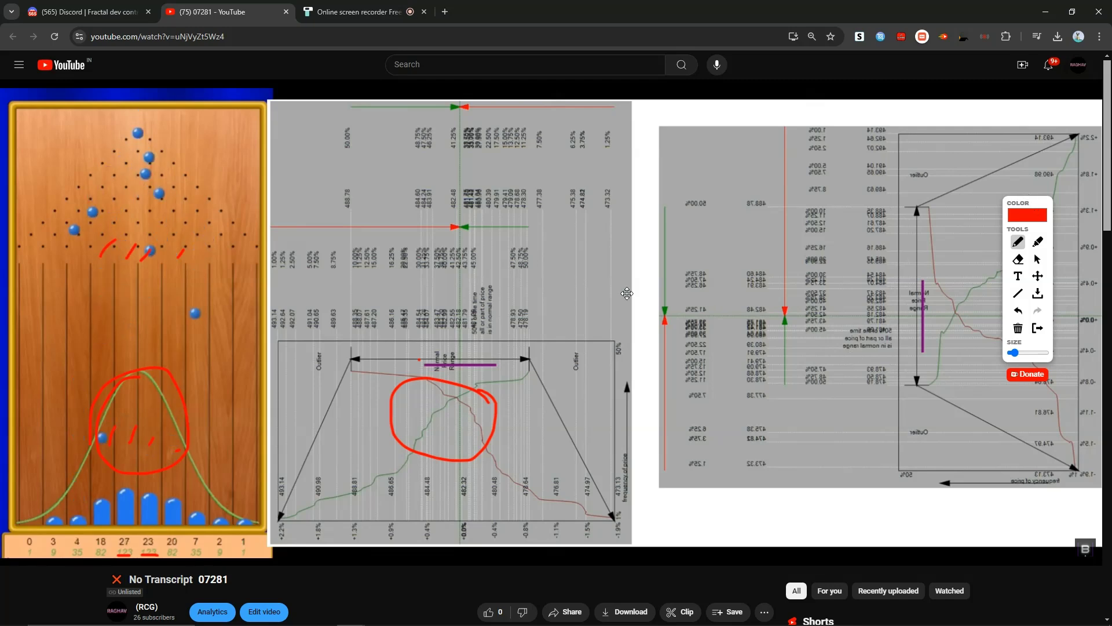
- Move the annotation toolbar onto the near part of the mirrored graph and circle both Outlier labels on the rotated odds graph
mouse_move(1029, 200)
left_mouse_down()
mouse_move(631, 294)
mouse_move(727, 292)
left_mouse_up()
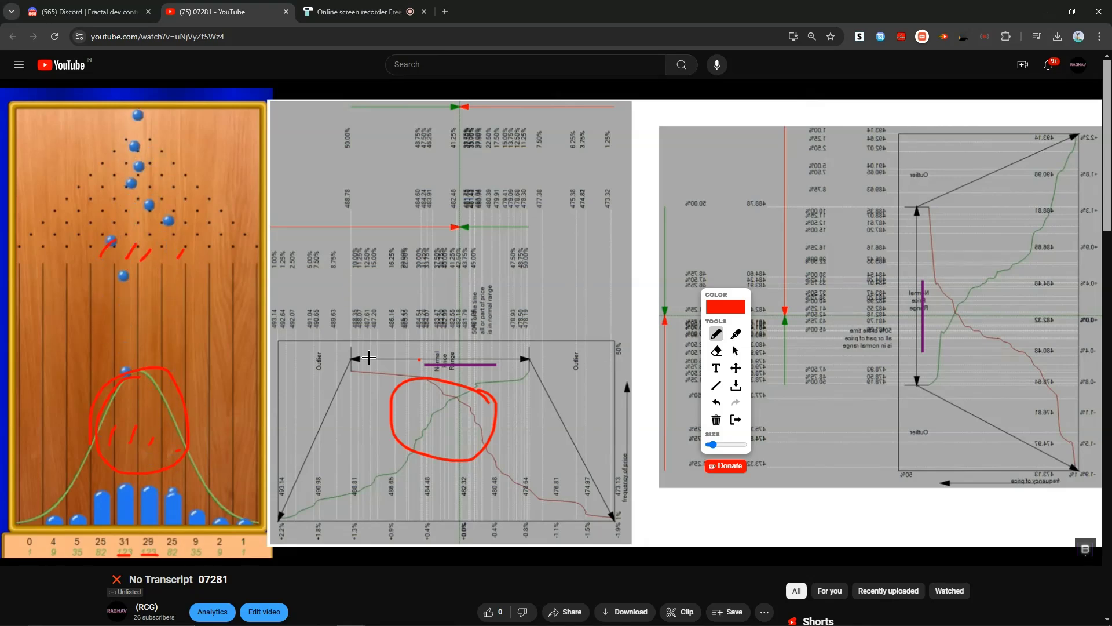
mouse_move(328, 351)
left_mouse_down()
mouse_move(315, 376)
mouse_move(329, 373)
mouse_move(325, 350)
left_mouse_up()
mouse_move(577, 353)
left_mouse_down()
mouse_move(563, 347)
mouse_move(562, 377)
mouse_move(589, 349)
left_mouse_up()
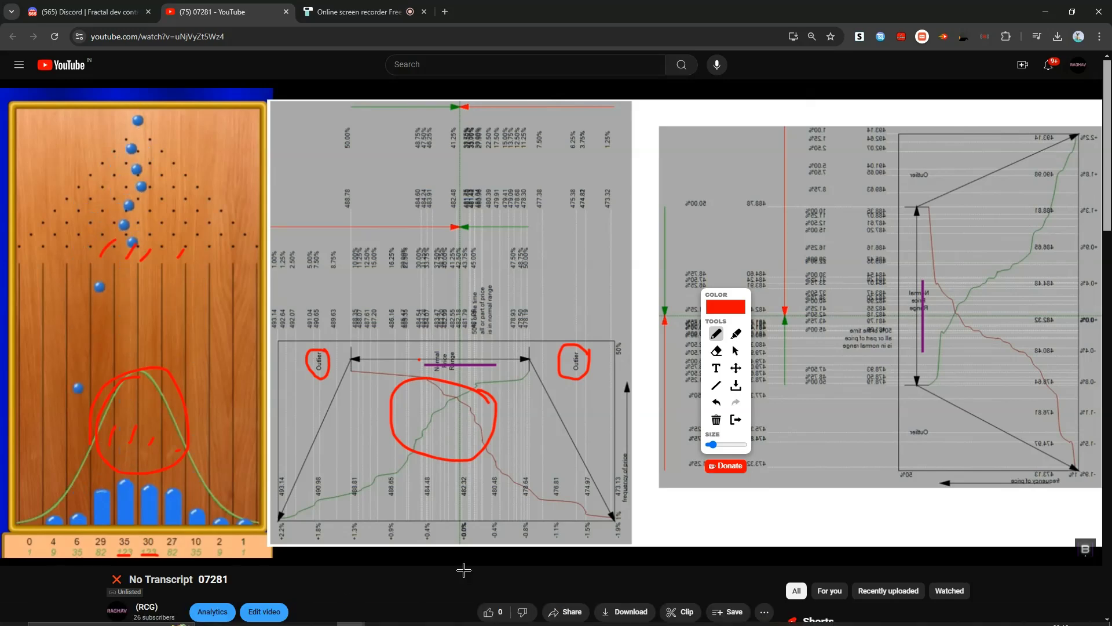
- Check the odds graph in Spread Monster, return to the video, and draw two jagged price paths from the purple bar across the mirrored graph
left_click(374, 623)
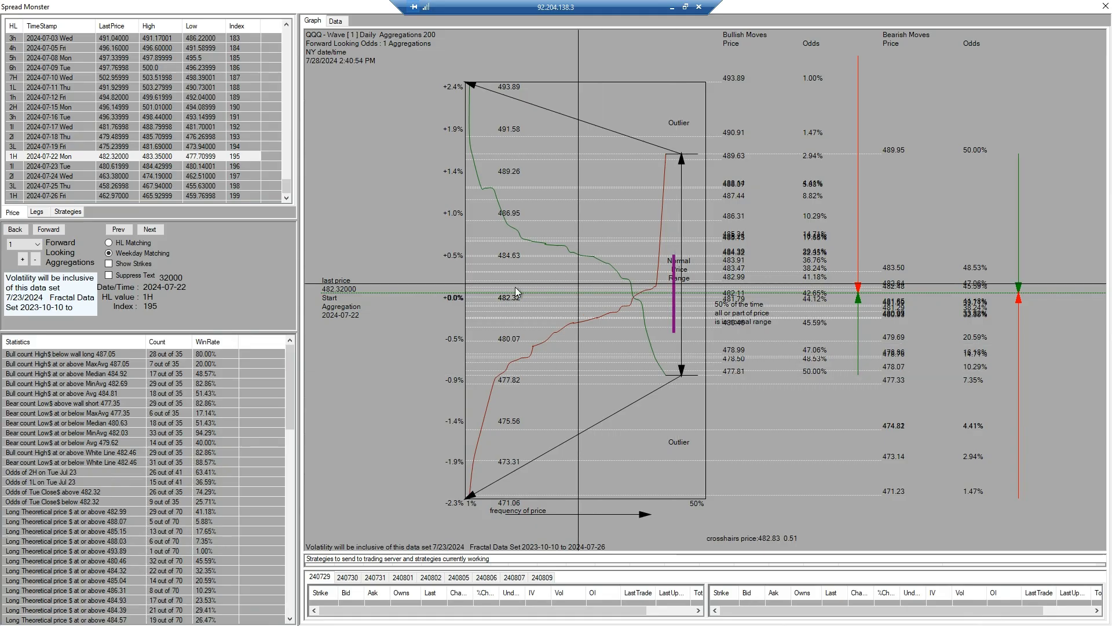
left_click(672, 7)
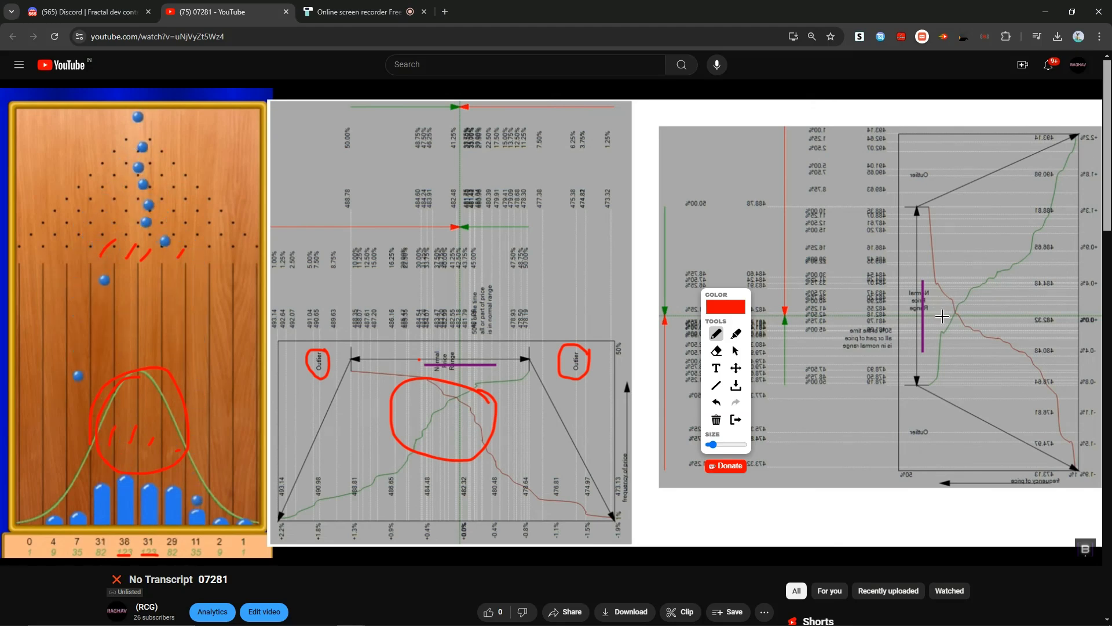
mouse_move(930, 314)
left_mouse_down()
mouse_move(1061, 271)
mouse_move(1073, 229)
mouse_move(1087, 229)
left_mouse_up()
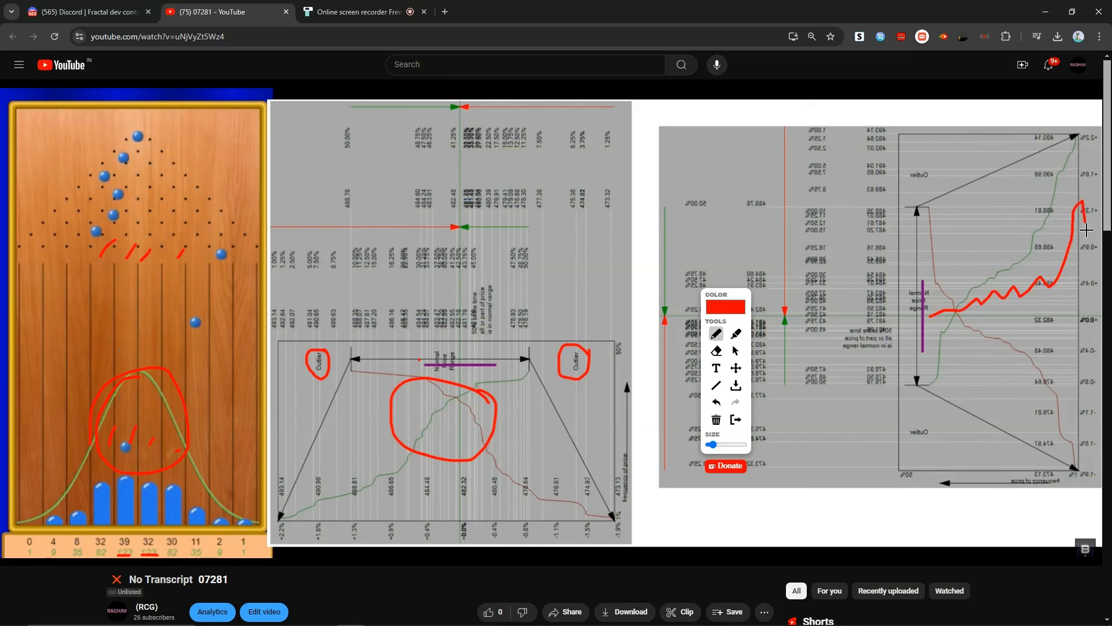
mouse_move(978, 307)
left_mouse_down()
mouse_move(1069, 312)
mouse_move(1083, 299)
left_mouse_up()
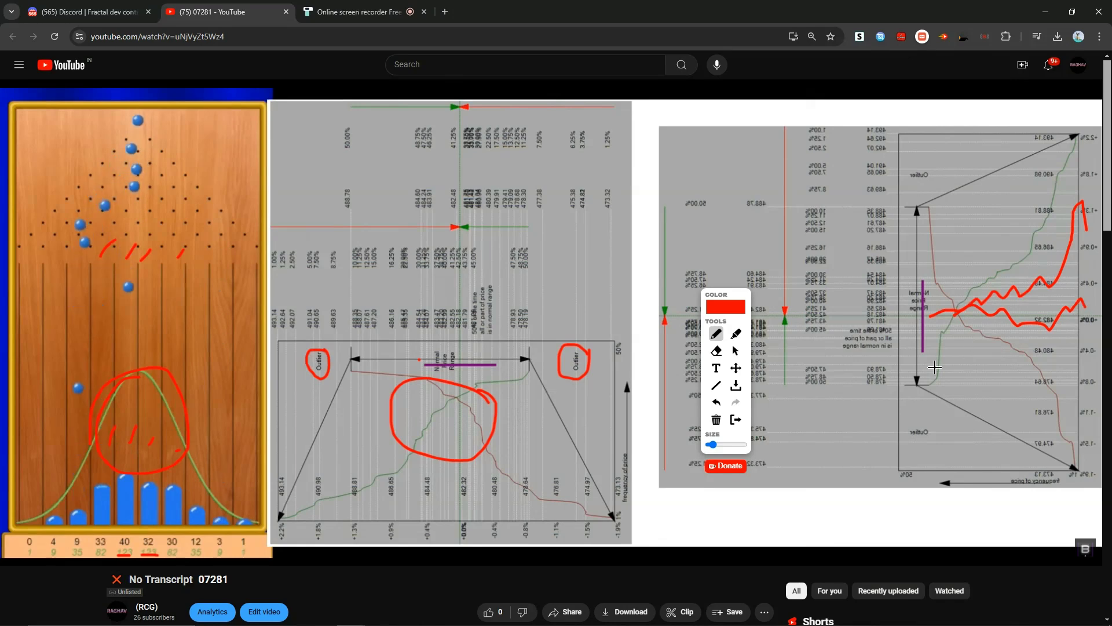
- Compare the Spread Monster odds graph with the video, switch the annotation tool to the pointer, and rewind the video to 3:07
left_click(380, 616)
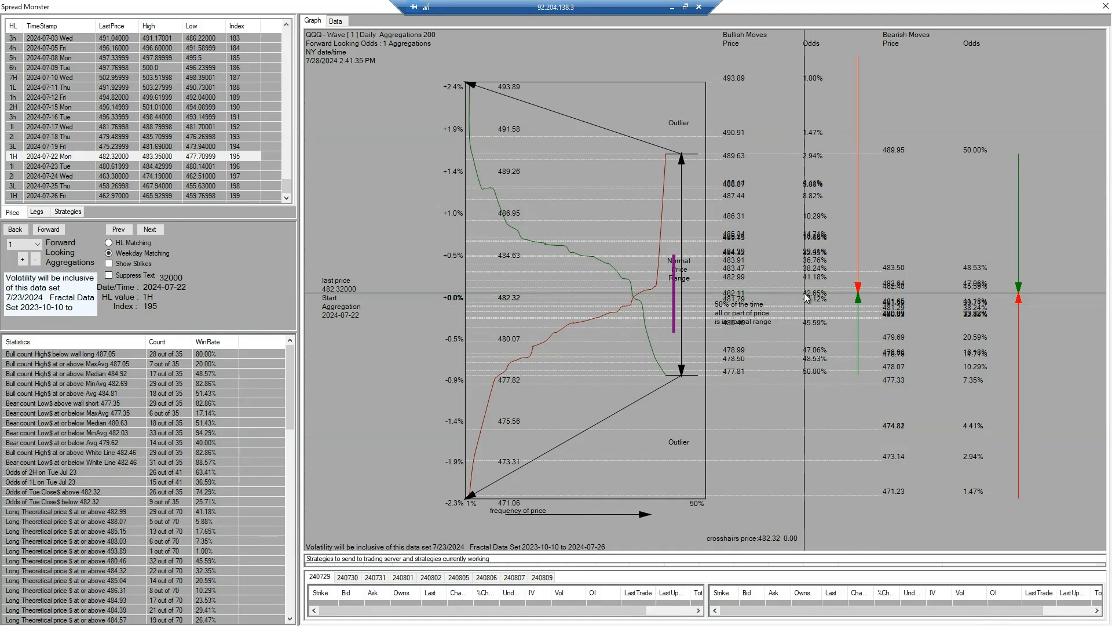
left_click(663, 27)
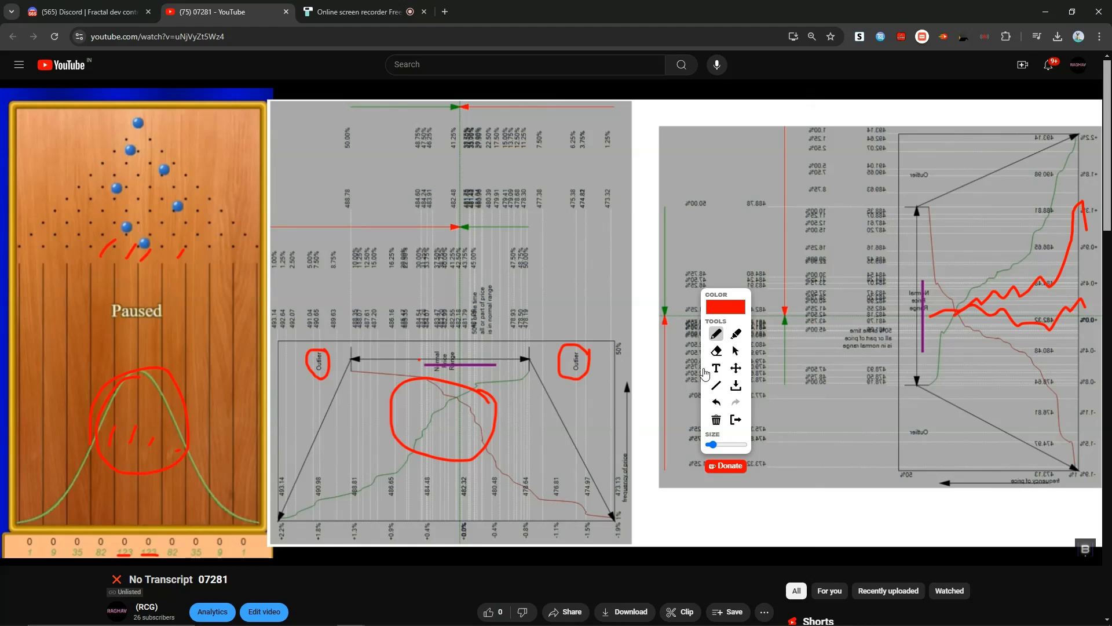
left_click(736, 350)
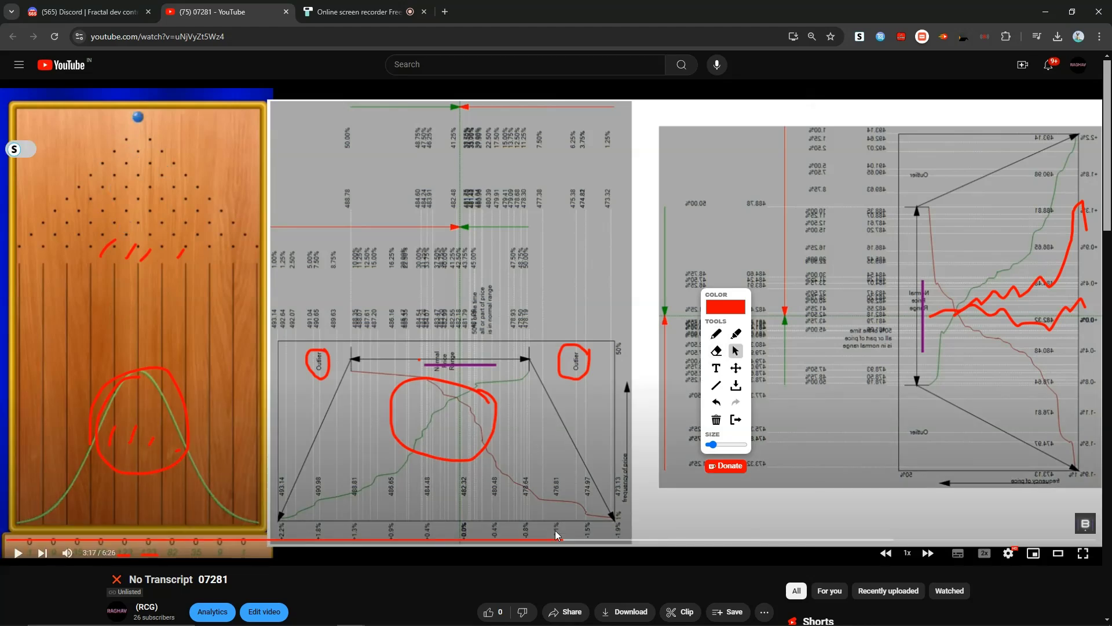
left_click(538, 541)
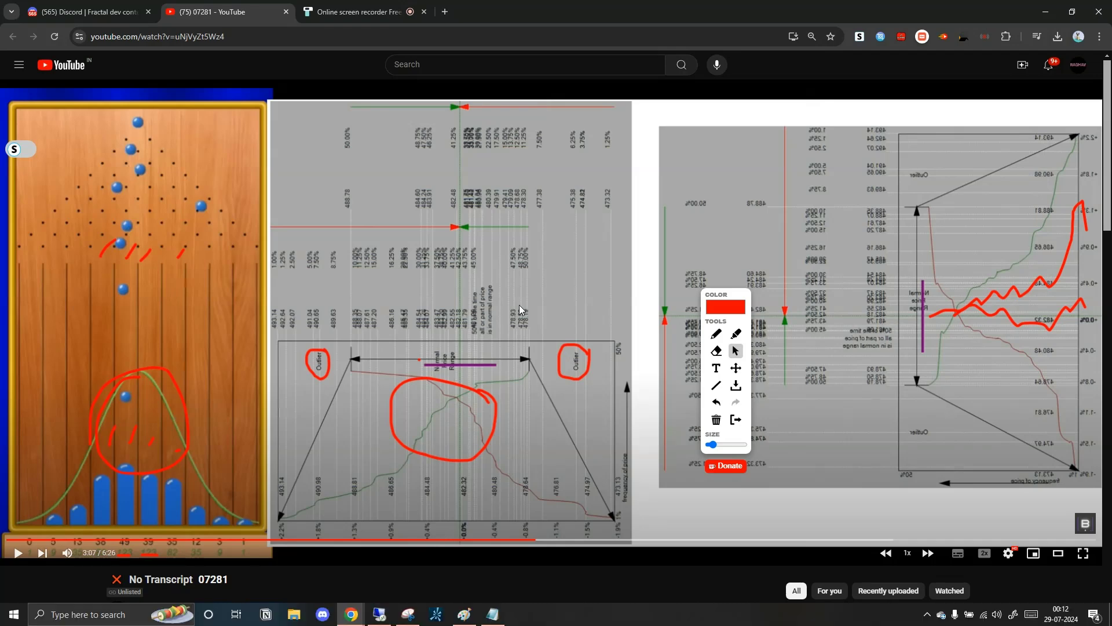
- Switch to Spread Monster and view the odds graphs for the 2024-07-23 and 2024-07-24 aggregations
left_click(374, 615)
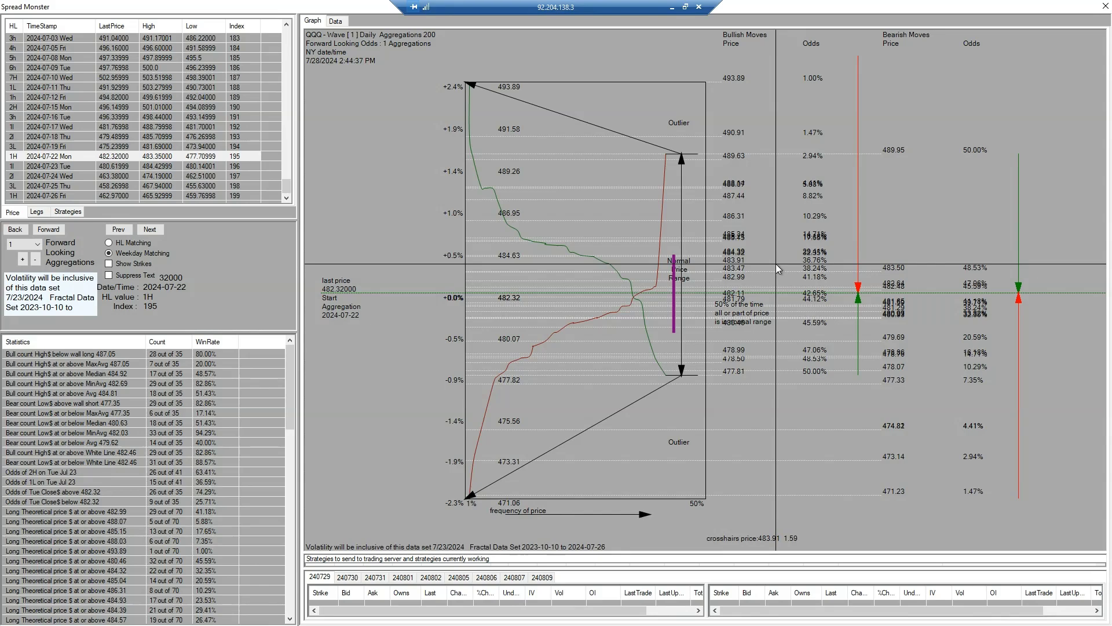
left_click(138, 166)
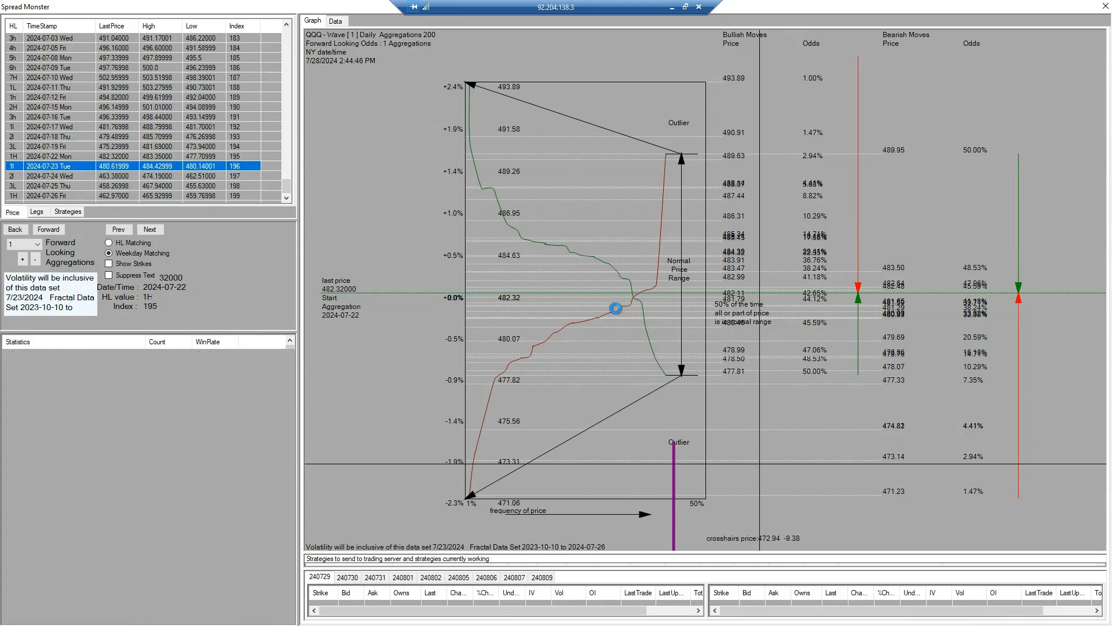
left_click(107, 178)
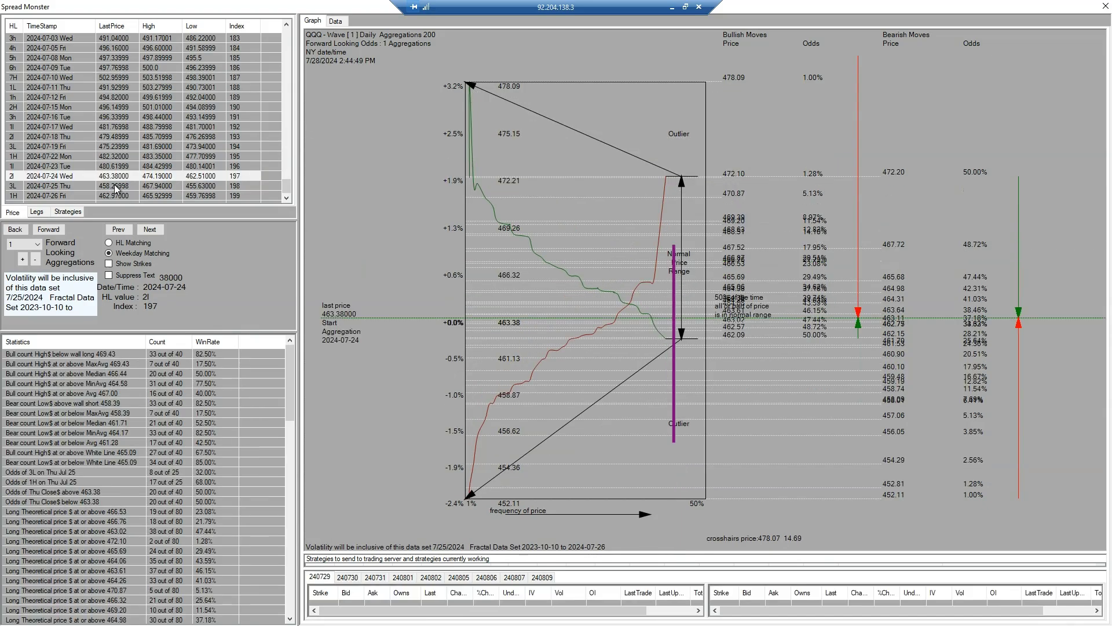
- Show the odds graph for 2024-07-25 and compare HL Matching with Weekday Matching
left_click(116, 186)
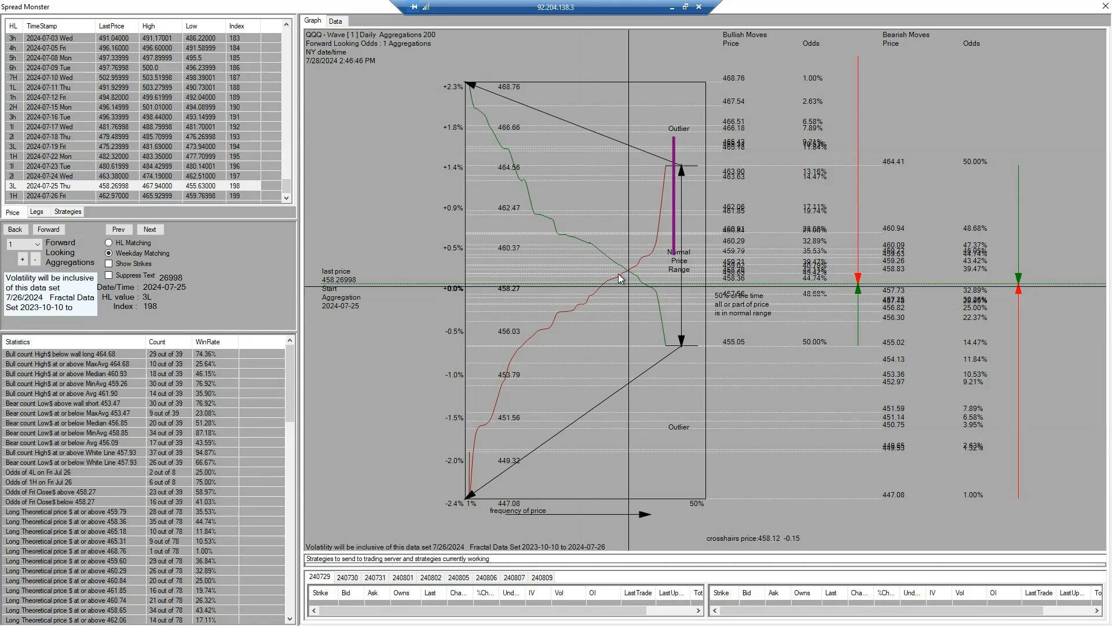
left_click(108, 244)
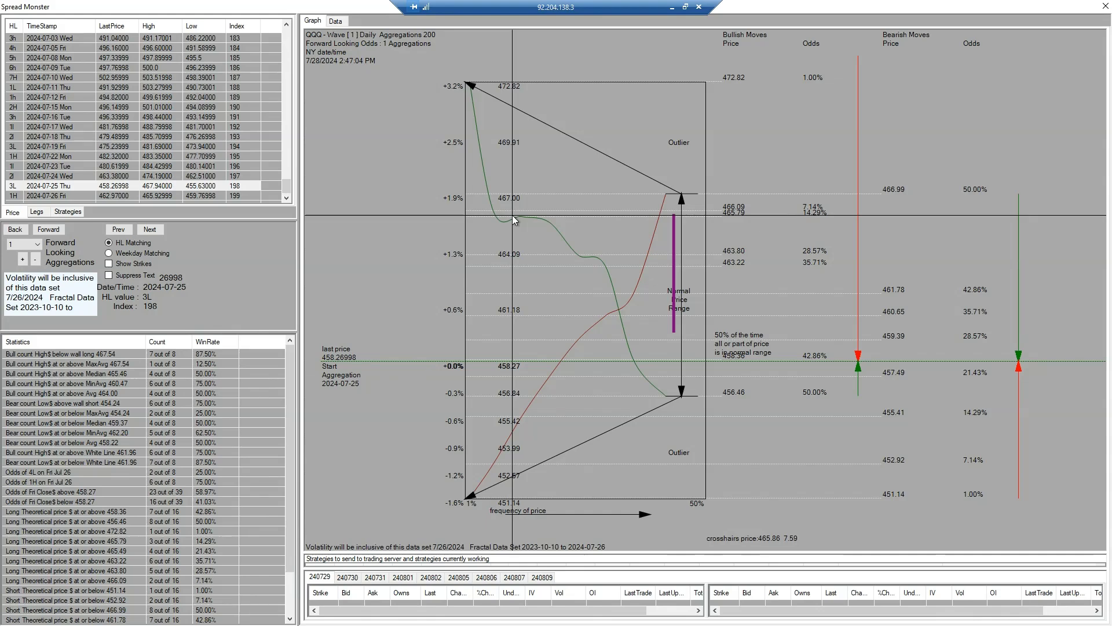
left_click(109, 253)
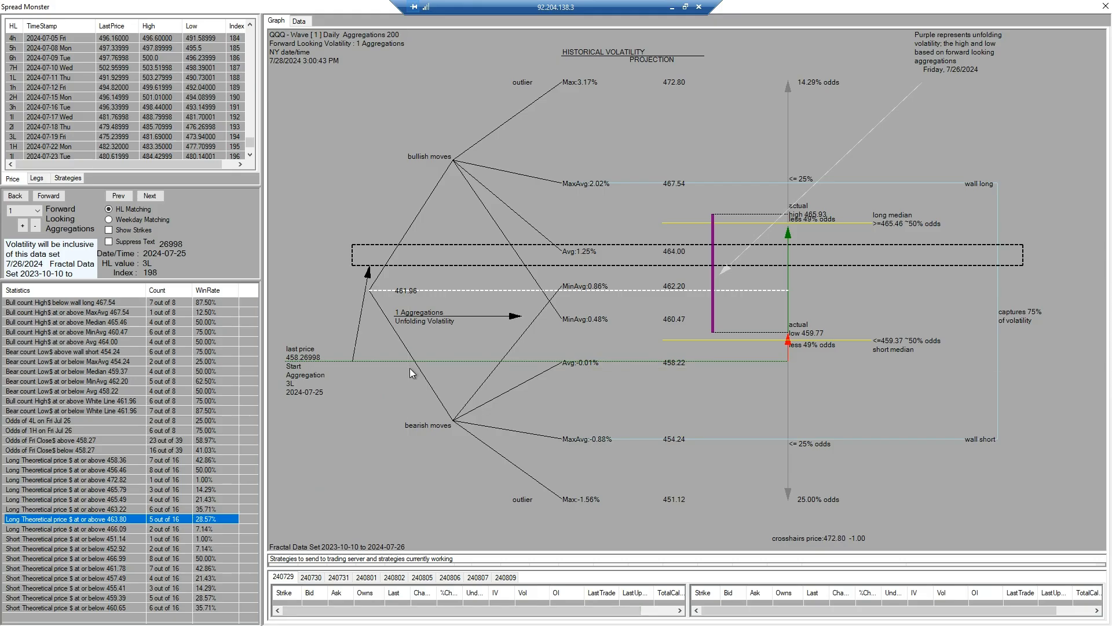
- Highlight the Odds of 1H on Fri Jul 26 statistic, and bring the Spread Monster window down over the lower part of the QQQ daily chart
left_click(66, 432)
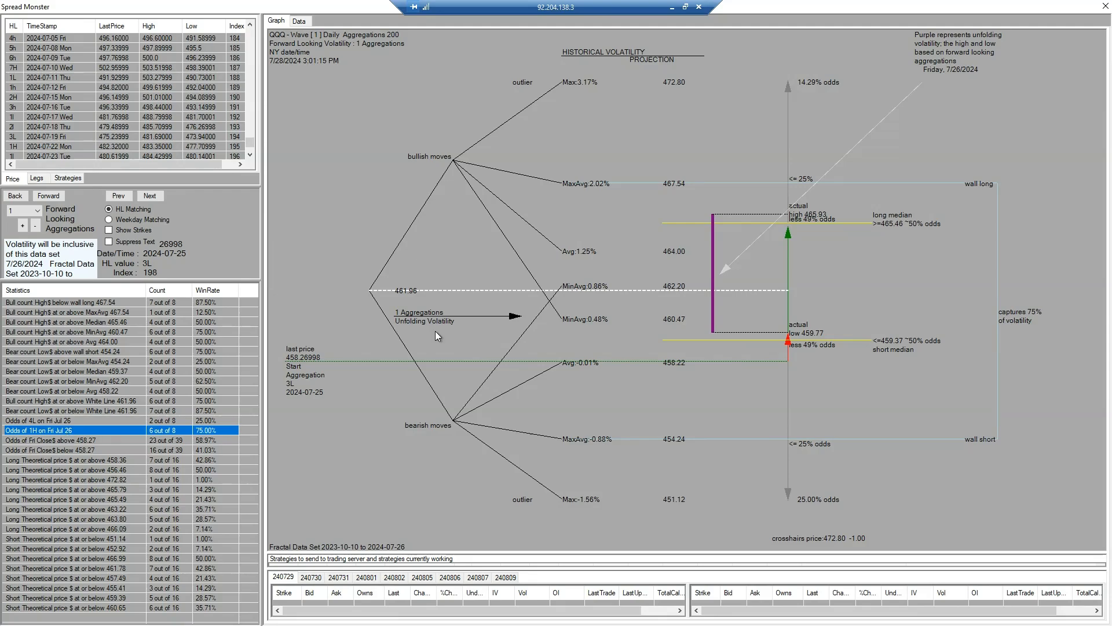
key("super+Down")
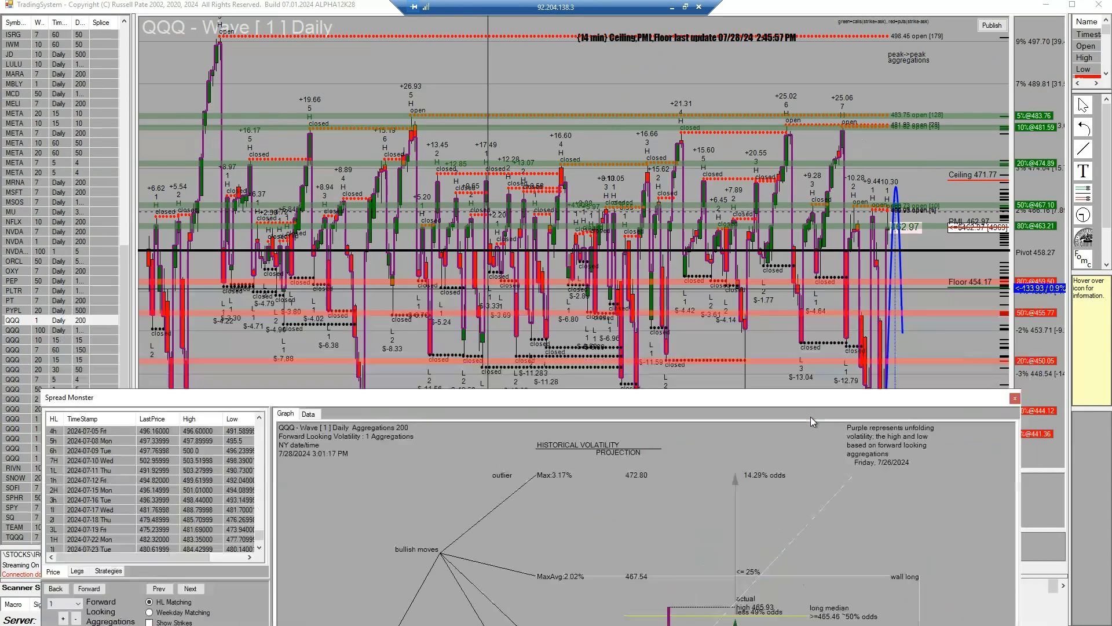
left_click_drag(811, 416, 806, 435)
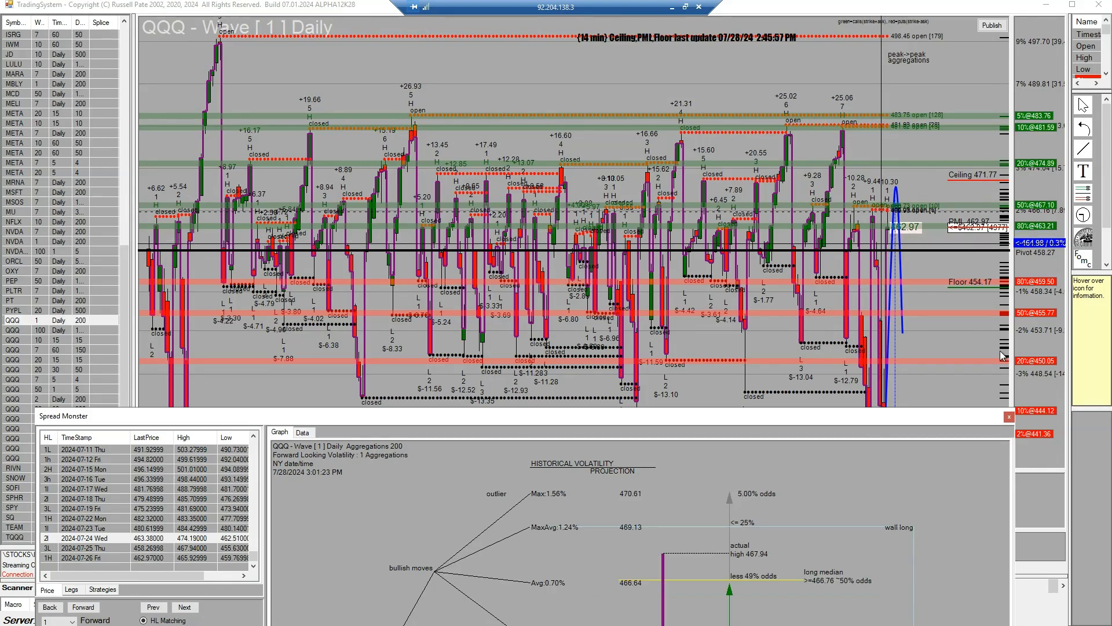
- Compress the QQQ chart's price scale, load the 2024-07-09 aggregation from the chart, and maximize Spread Monster again
left_click_drag(1037, 385, 1049, 324)
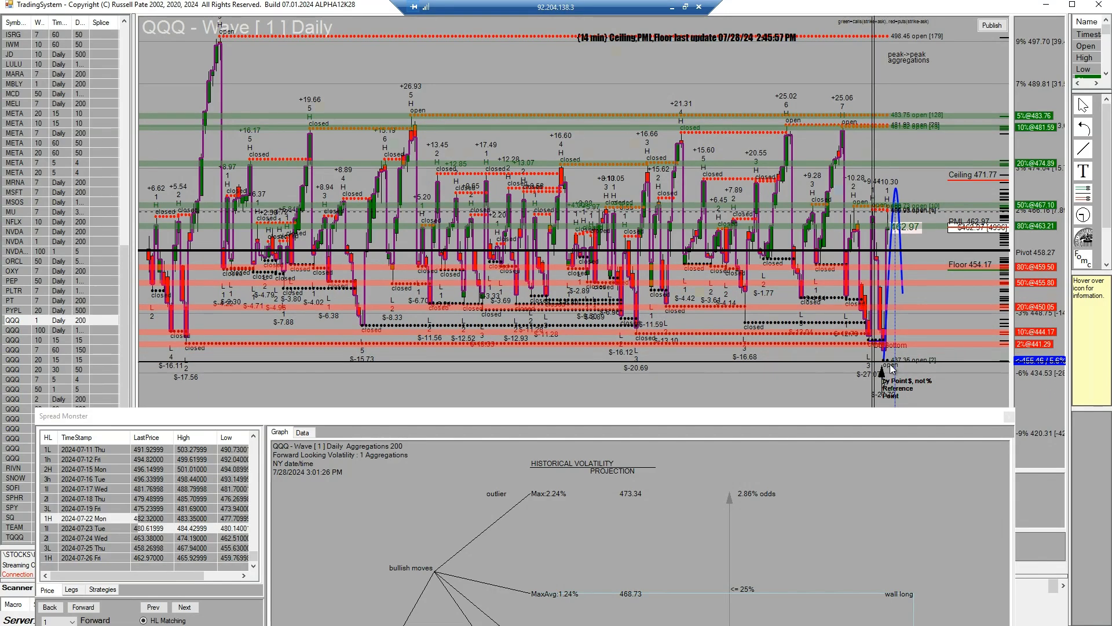
left_click(837, 282)
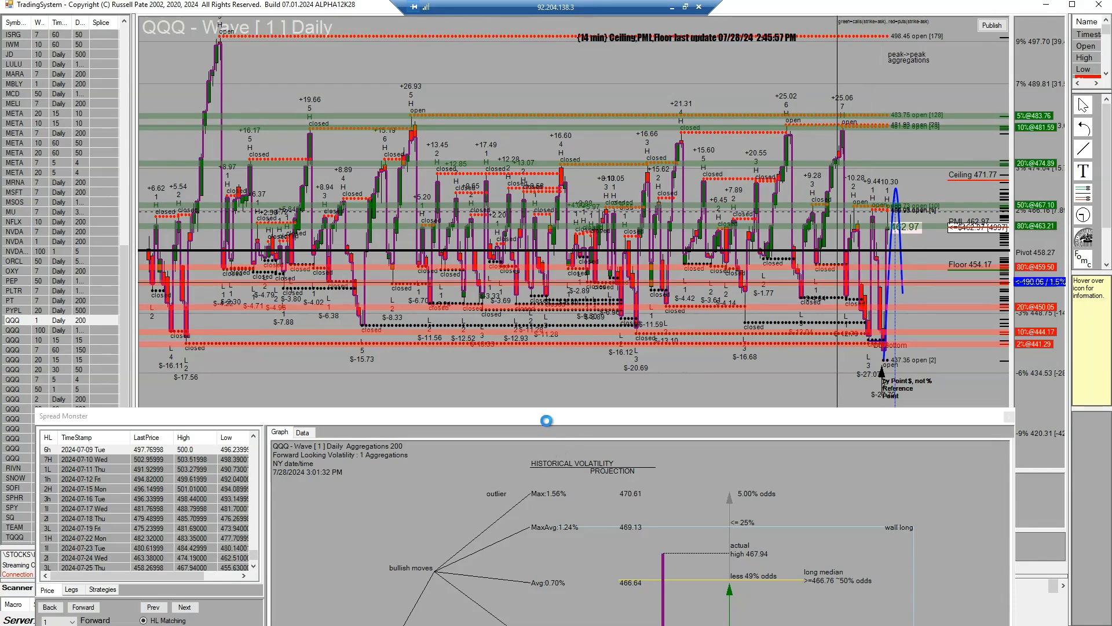
left_click_drag(548, 408, 643, 3)
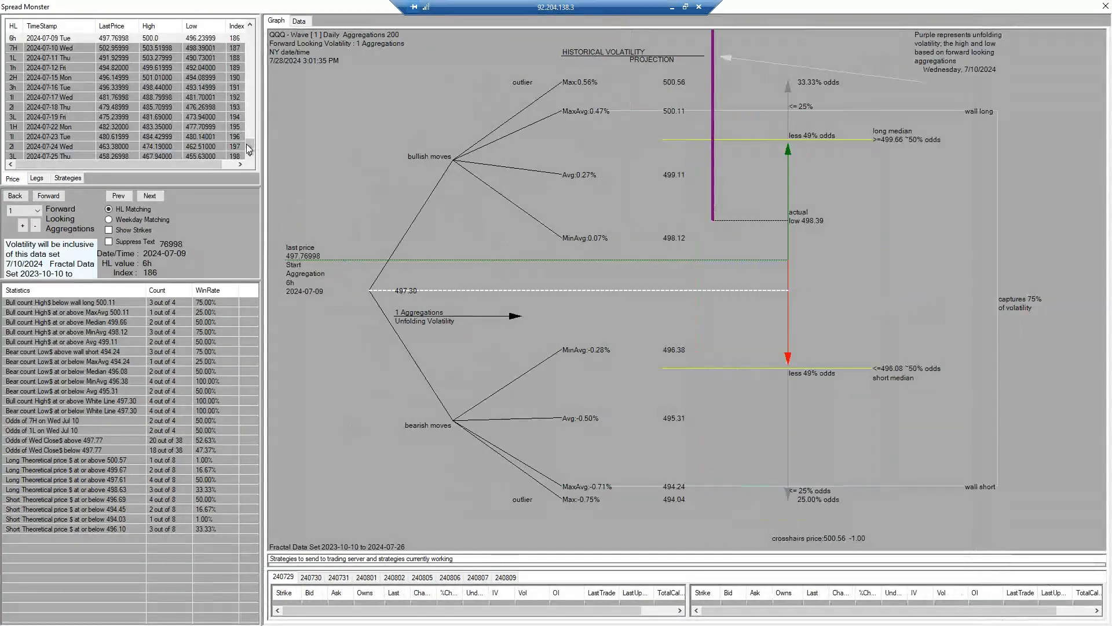
- Load 2024-07-25 and highlight the long theoretical price 463.22 and the short theoretical prices 457.49 and 466.99 on the volatility graph
scroll(246, 144, "down", 1)
left_click(154, 137)
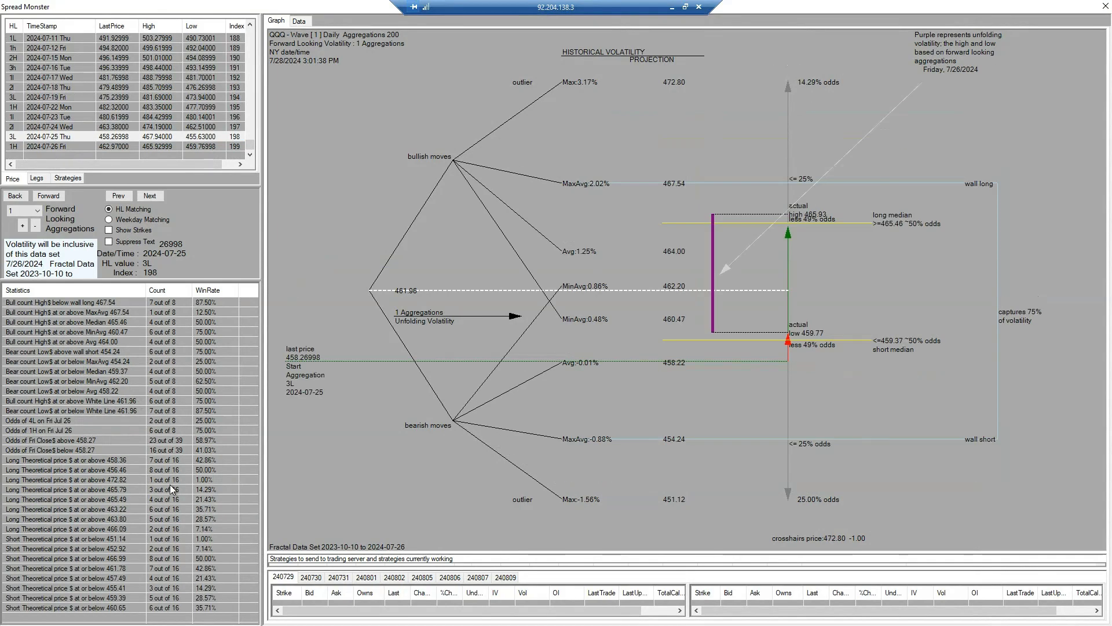
left_click(136, 509)
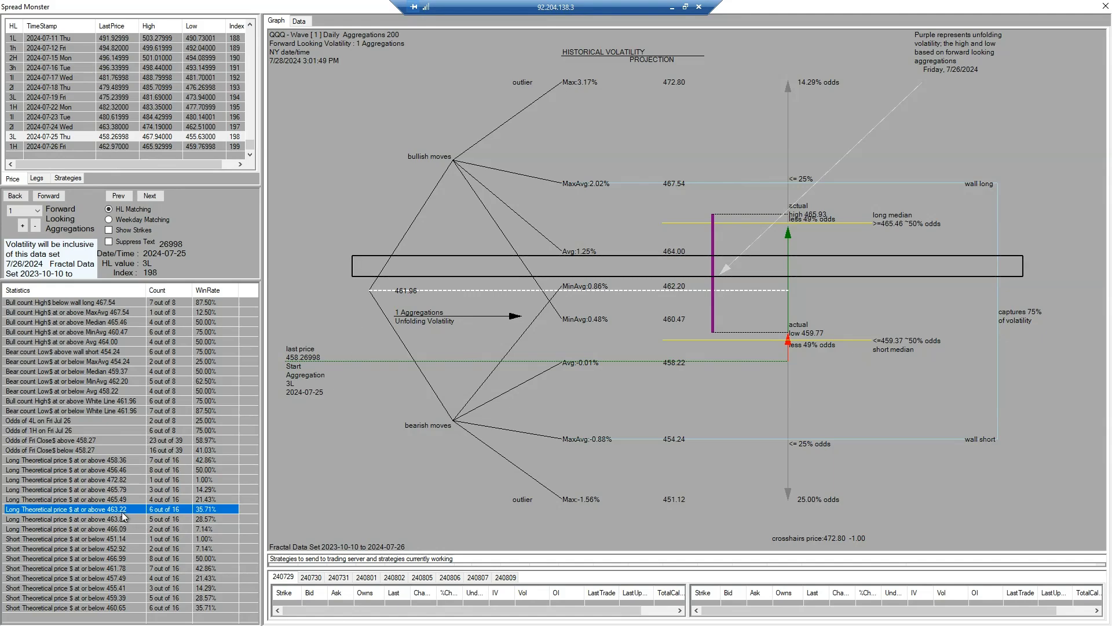
left_click(129, 579)
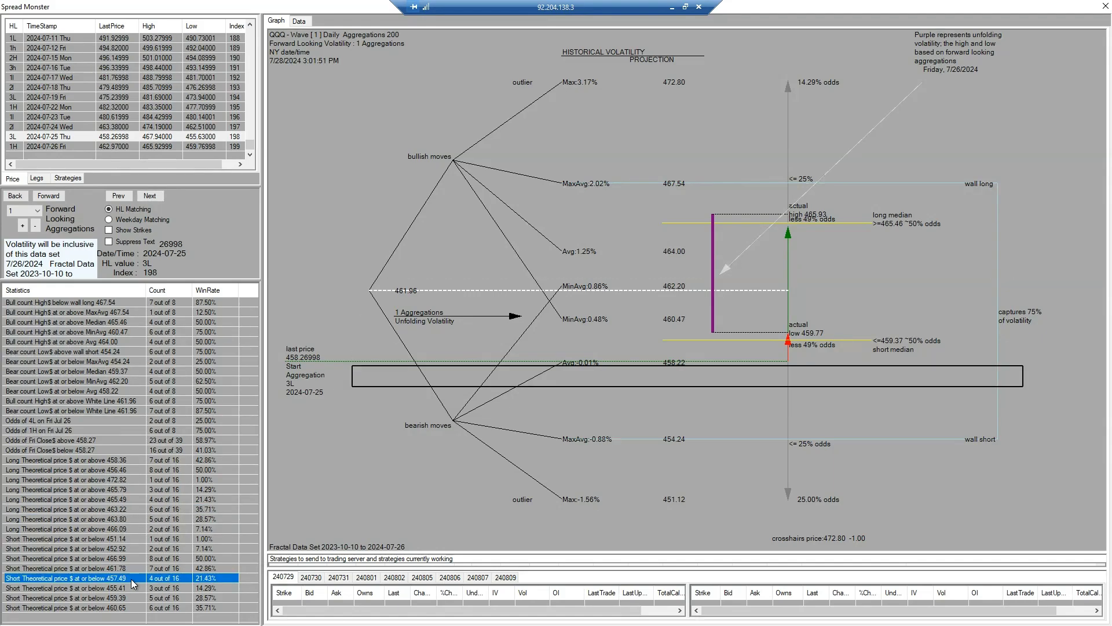
left_click(202, 559)
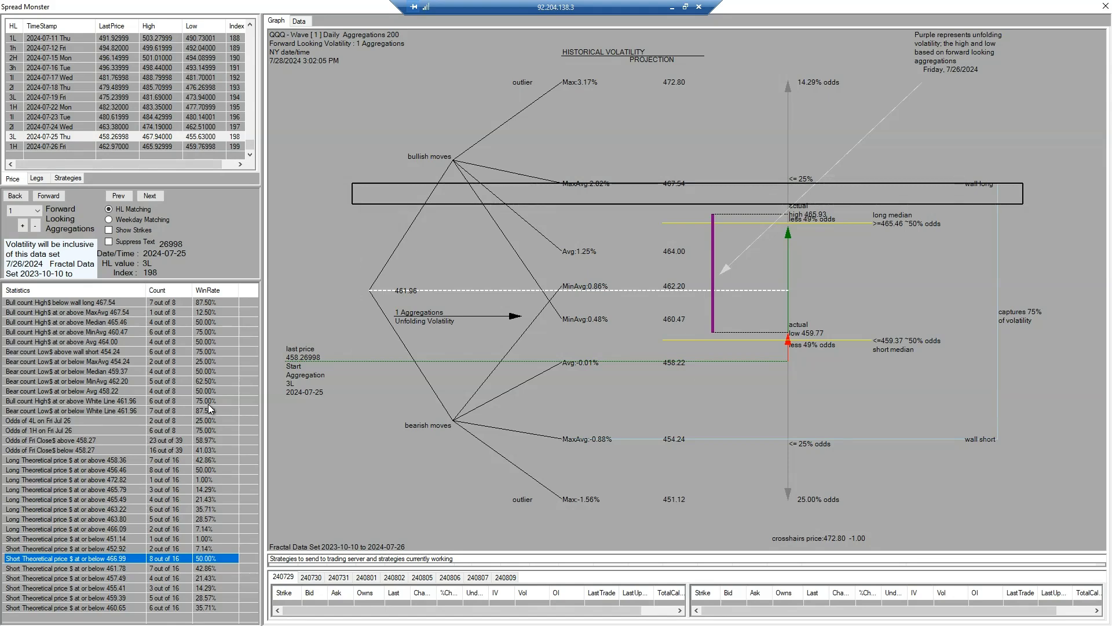
- Display the odds graph for 2024-07-25, and minimize the remote session to return to the browser
right_click(436, 387)
left_click(481, 426)
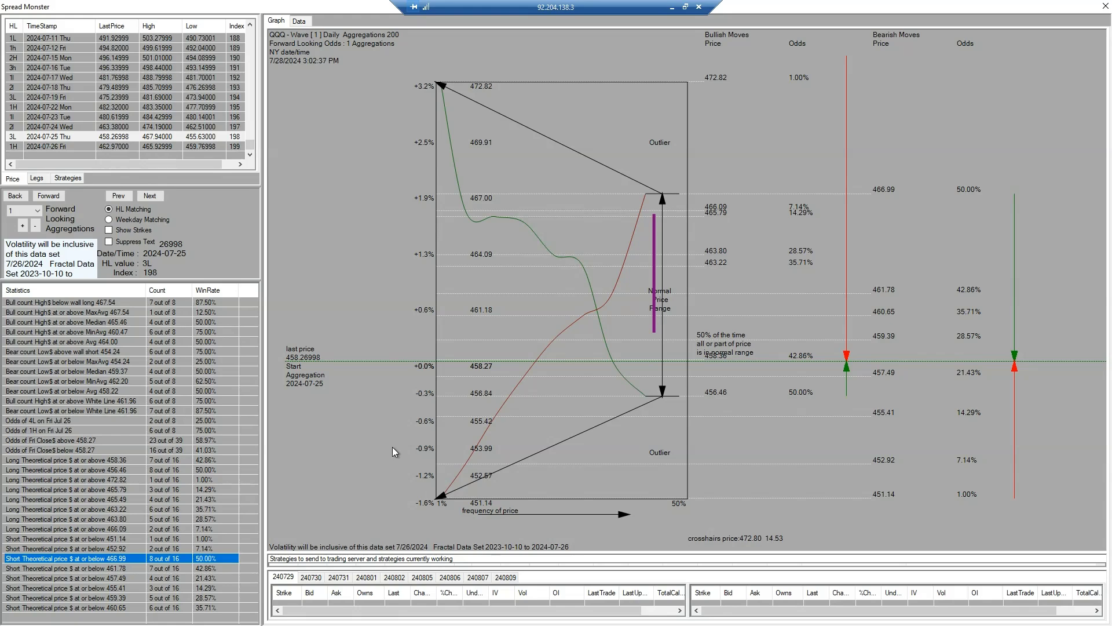
left_click(674, 7)
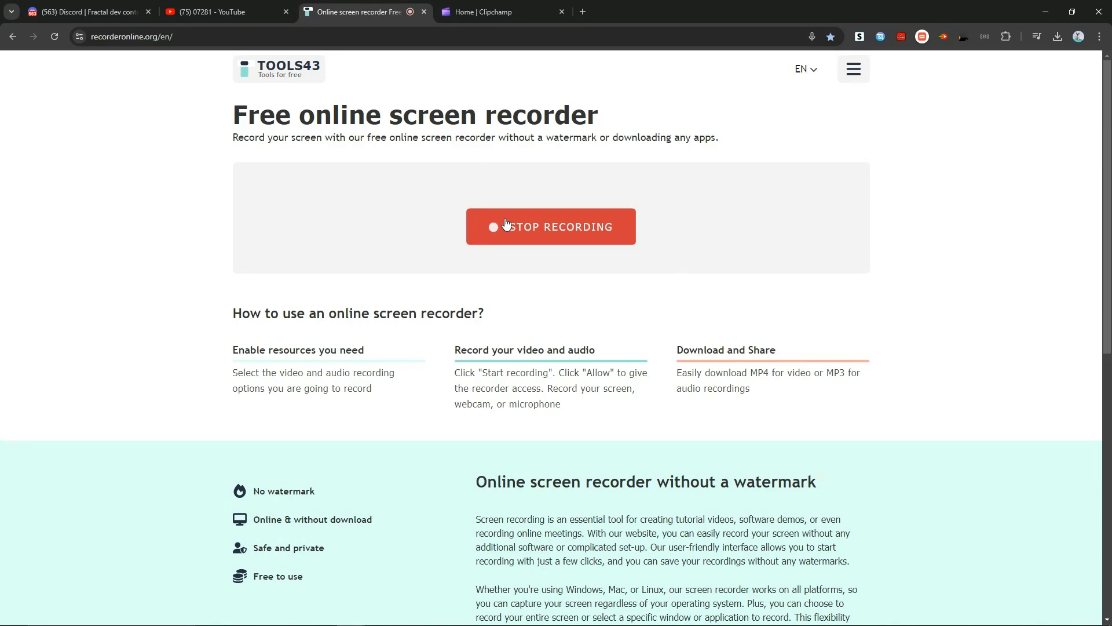